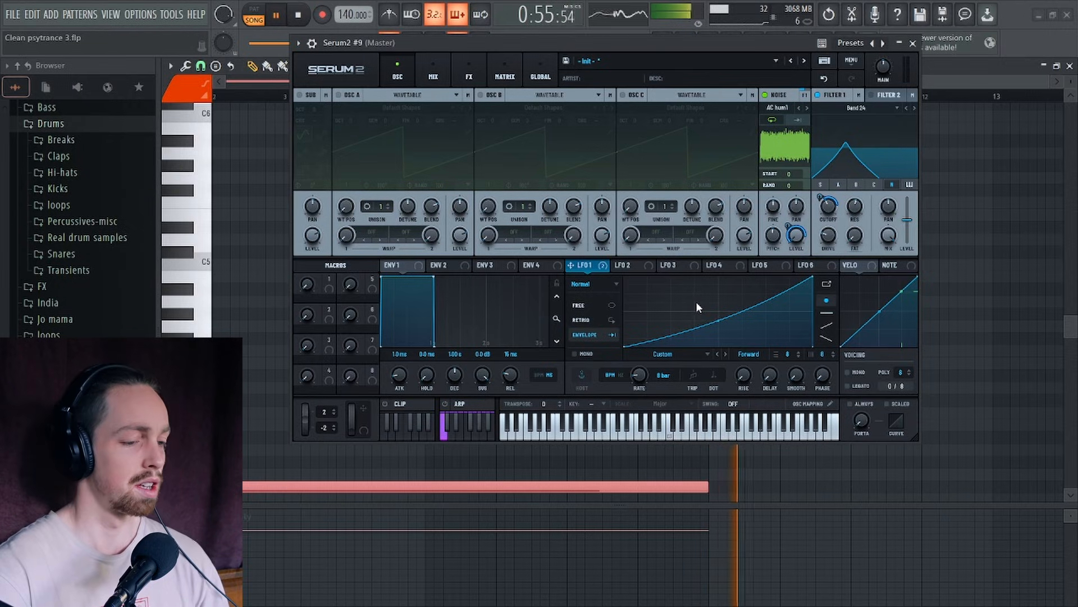
Change Filter 1 to the Cmb + type, set its cutoff modulation to 51% and raise its resonance to 74%
key("space")
mouse_move(826, 199)
left_mouse_down()
mouse_move(825, 189)
mouse_move(820, 205)
left_mouse_up()
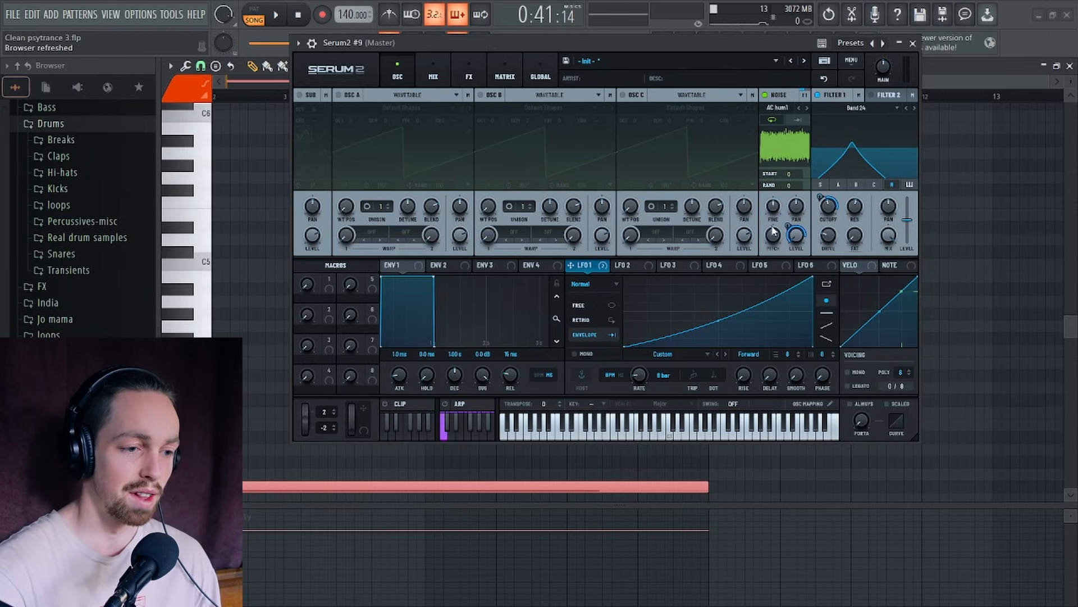
left_click(848, 108)
mouse_move(872, 125)
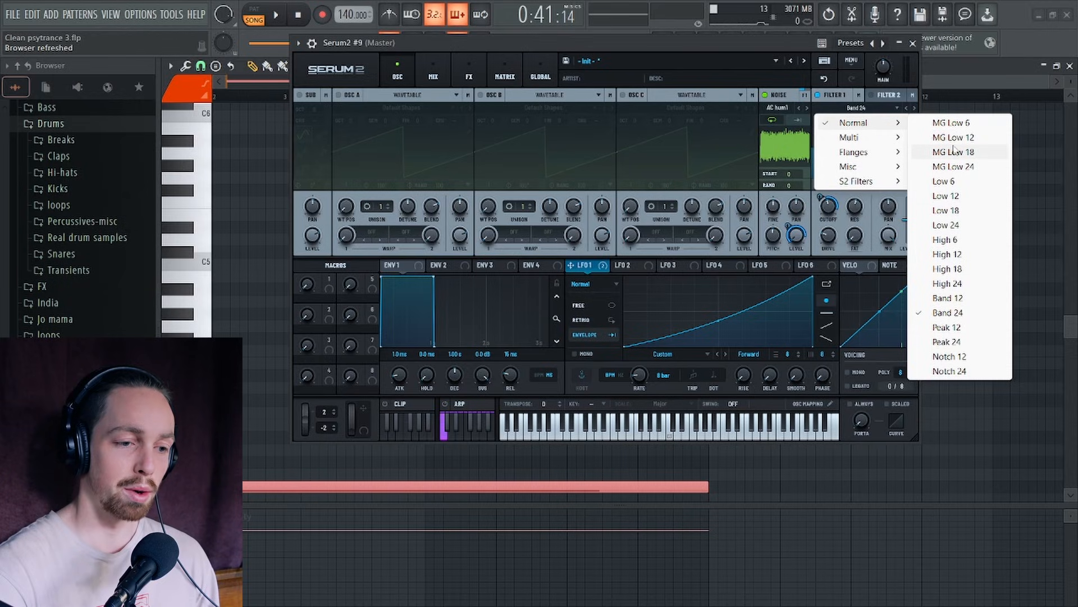
mouse_move(857, 159)
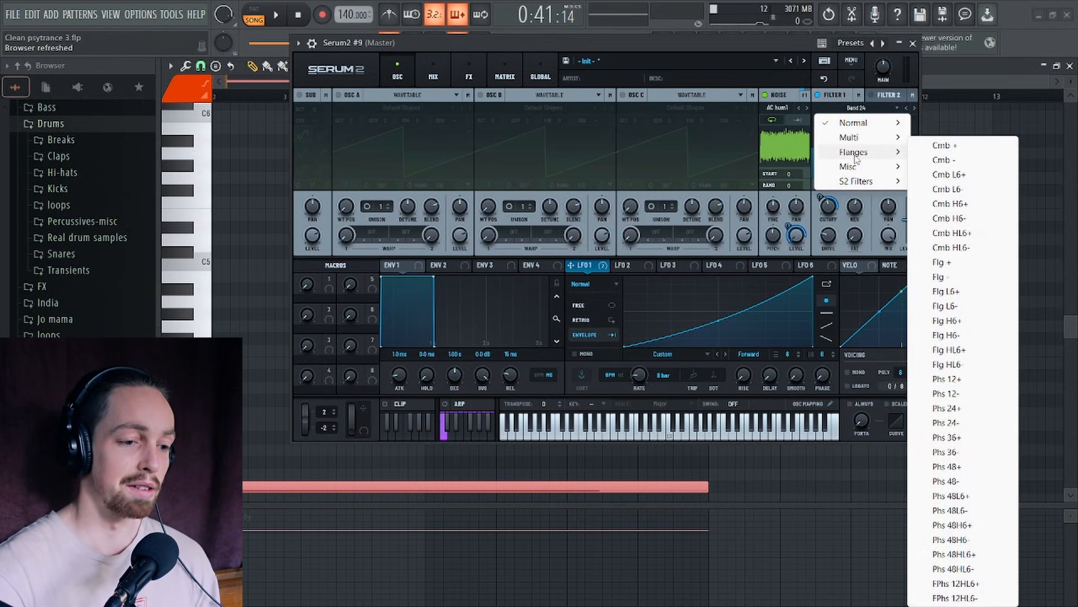
left_click(949, 146)
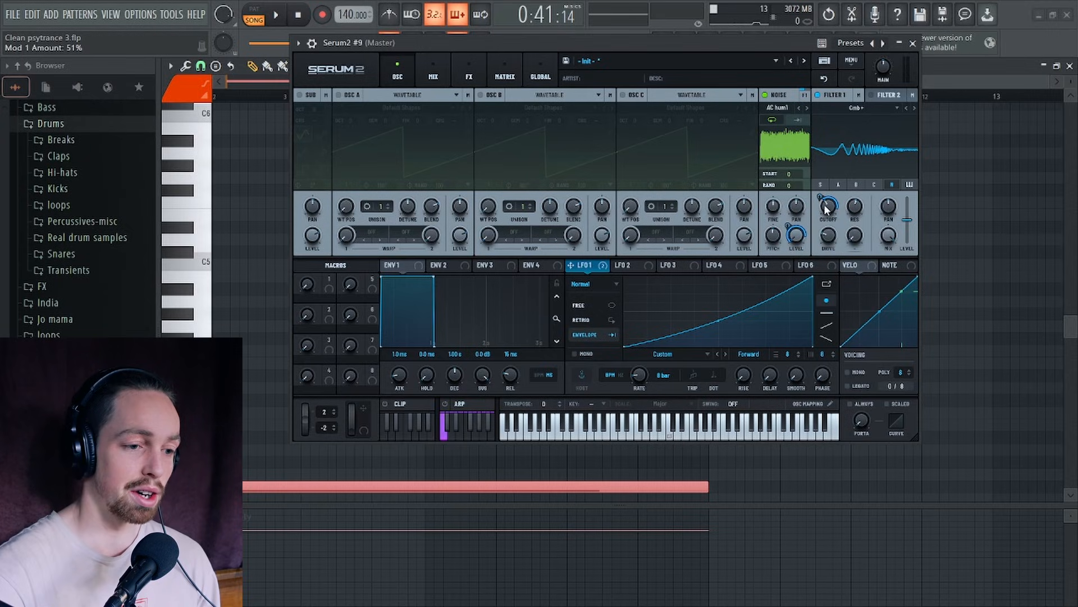
left_click_drag(856, 224, 856, 197)
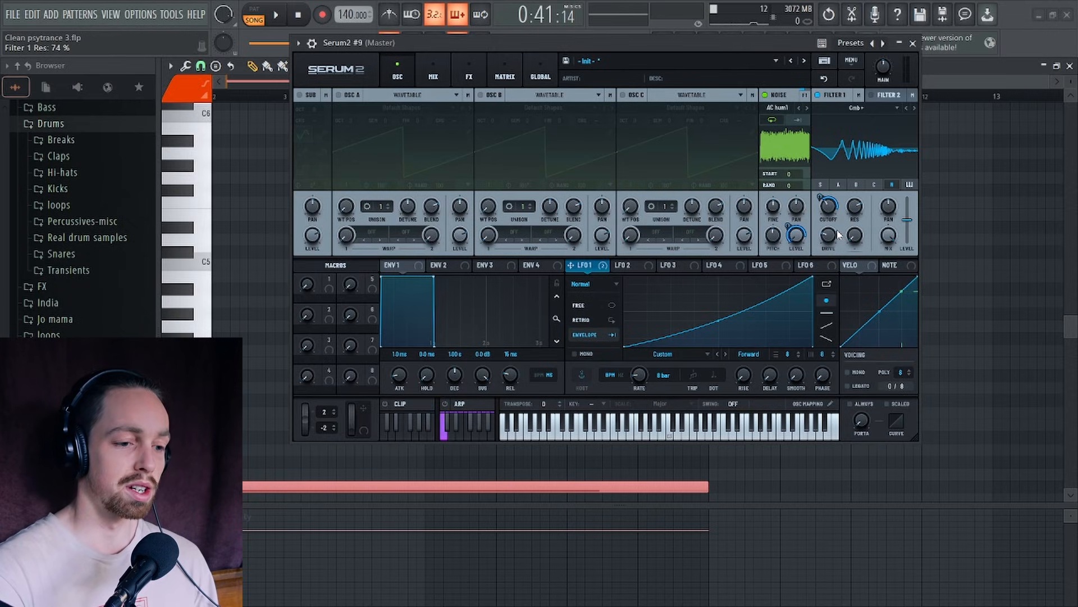
mouse_move(839, 234)
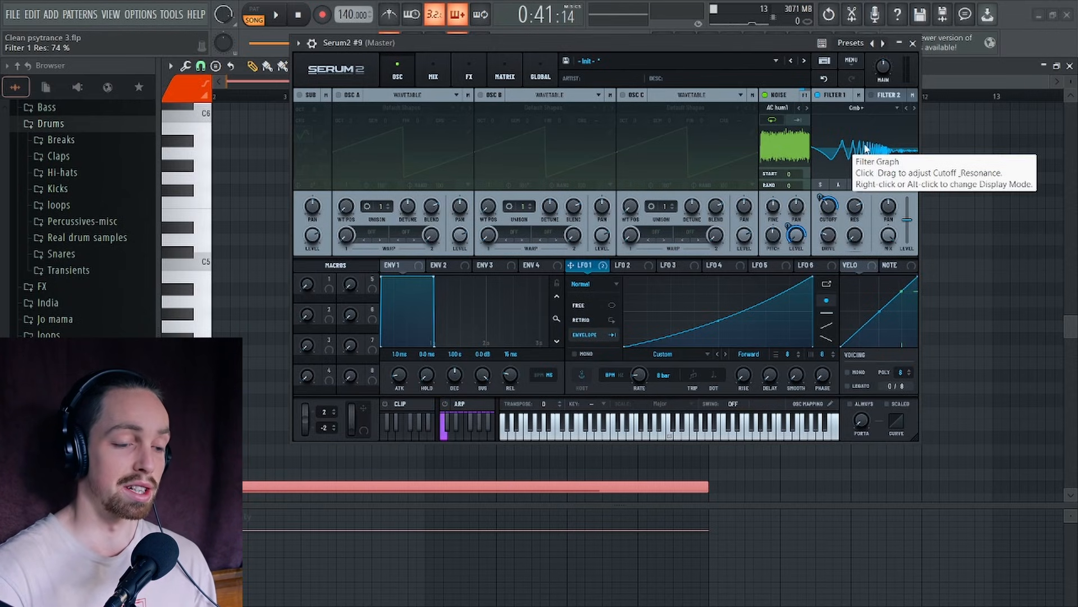
Play back the noise riser to hear the comb filter sweep
key("space")
left_click_drag(755, 44, 728, 59)
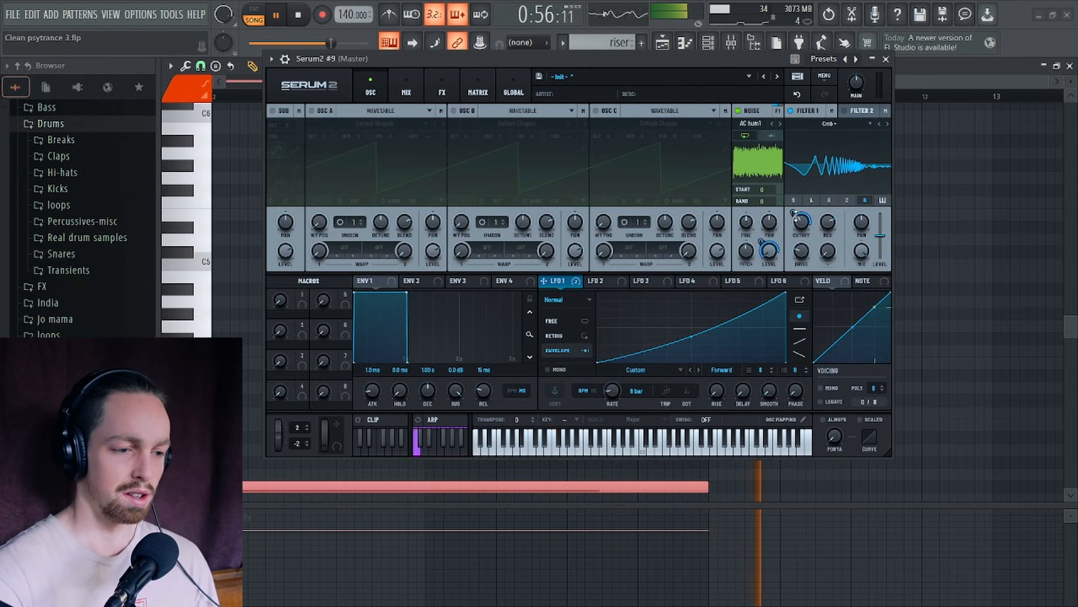
key("space")
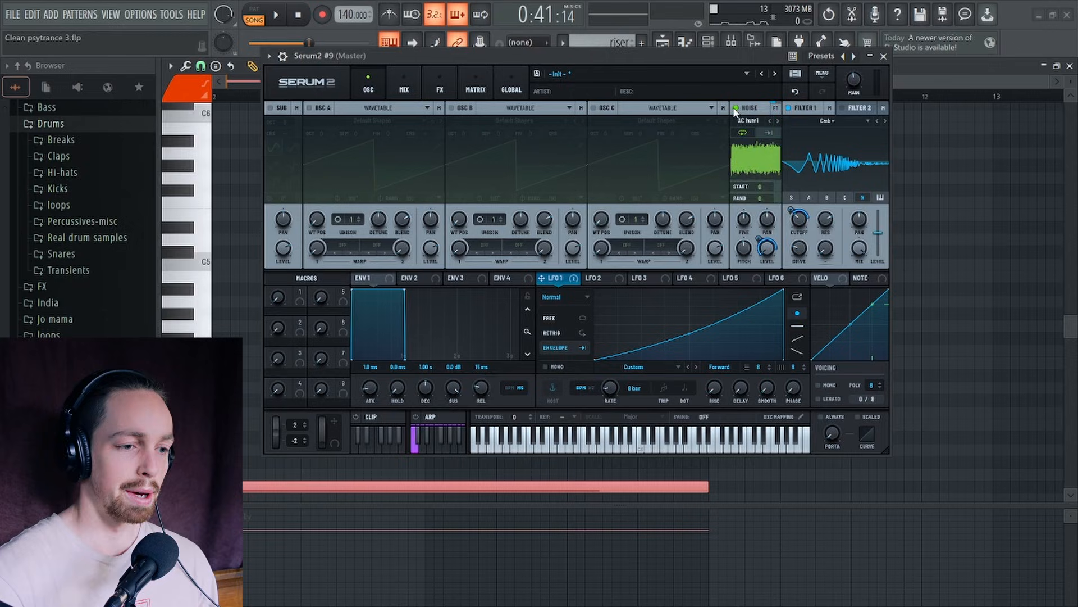
Switch off the noise oscillator and Filter 1, then enable Oscillator A with LFO 1 modulating its coarse pitch
left_click(735, 108)
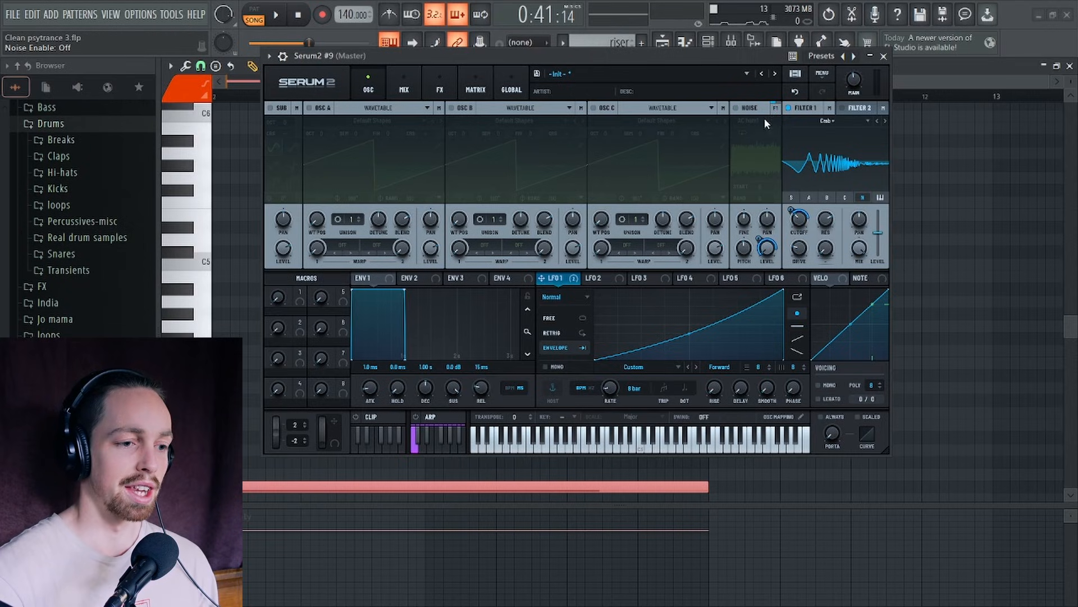
left_click(788, 108)
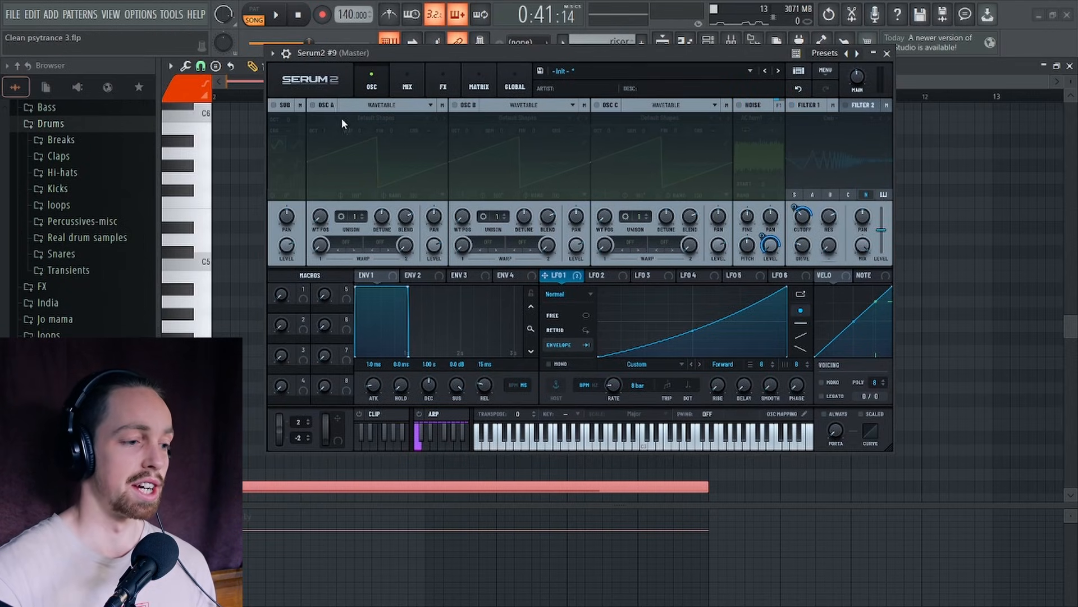
left_click(312, 105)
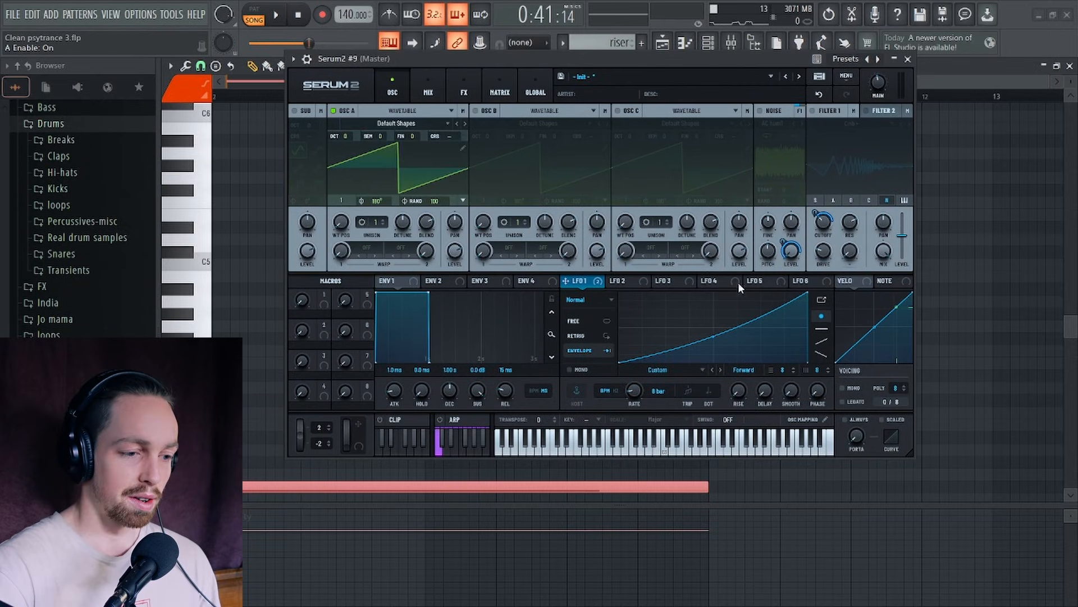
left_click_drag(581, 281, 465, 120)
Set Oscillator A to 6 unison voices and its detune to 0.00, modulated by LFO 1
left_click_drag(374, 227, 373, 182)
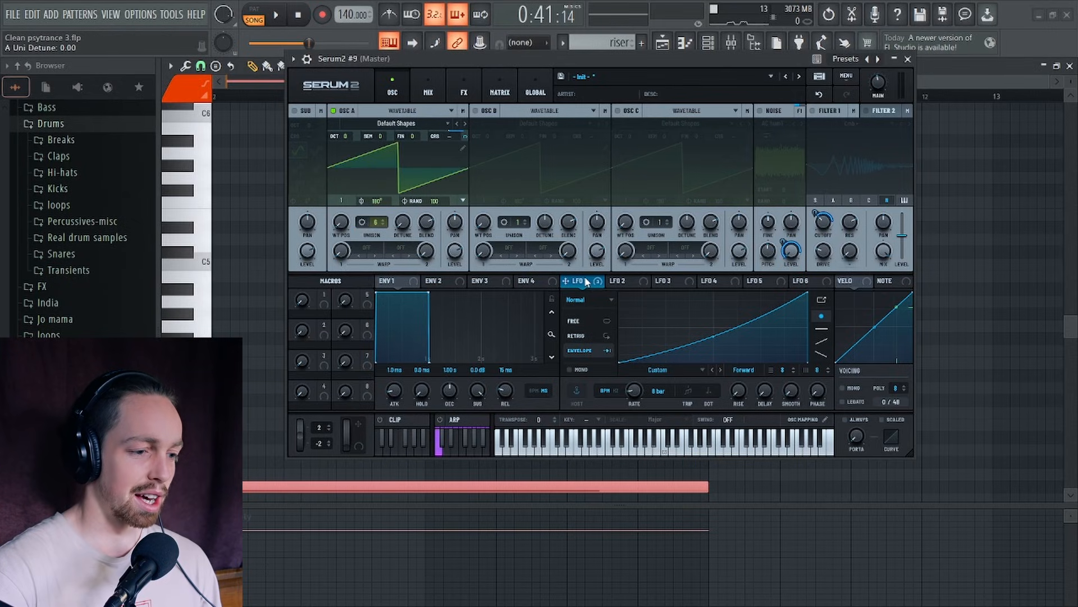
left_click_drag(428, 238, 399, 223)
mouse_move(395, 213)
left_mouse_down()
mouse_move(395, 204)
mouse_move(397, 228)
left_mouse_up()
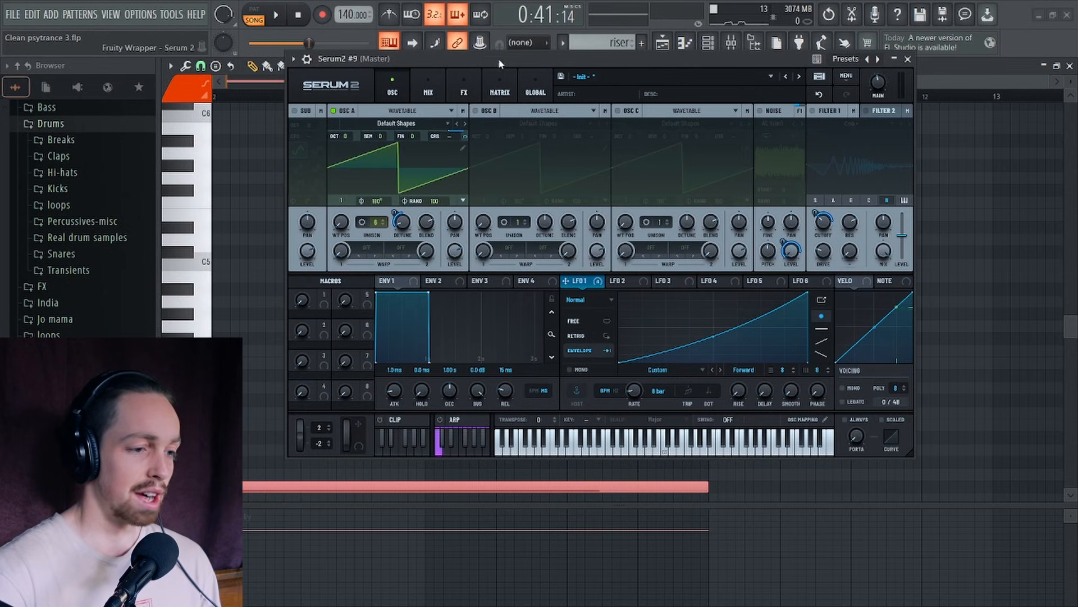
Enable Filter 1 with the High 24 type and set its resonance to 0%
left_click_drag(498, 59, 489, 37)
left_click(809, 102)
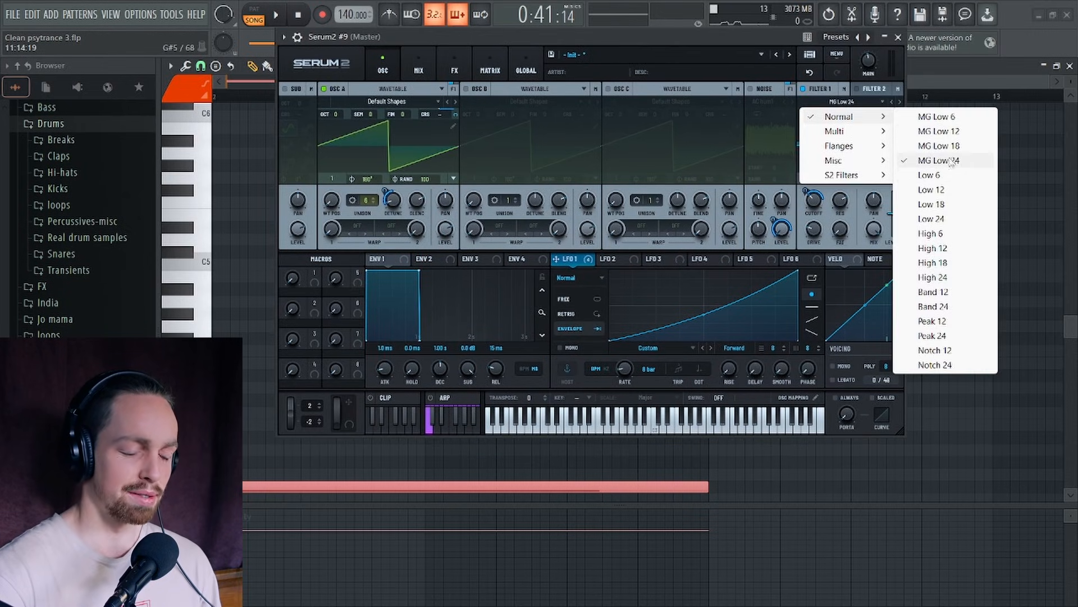
left_click(945, 277)
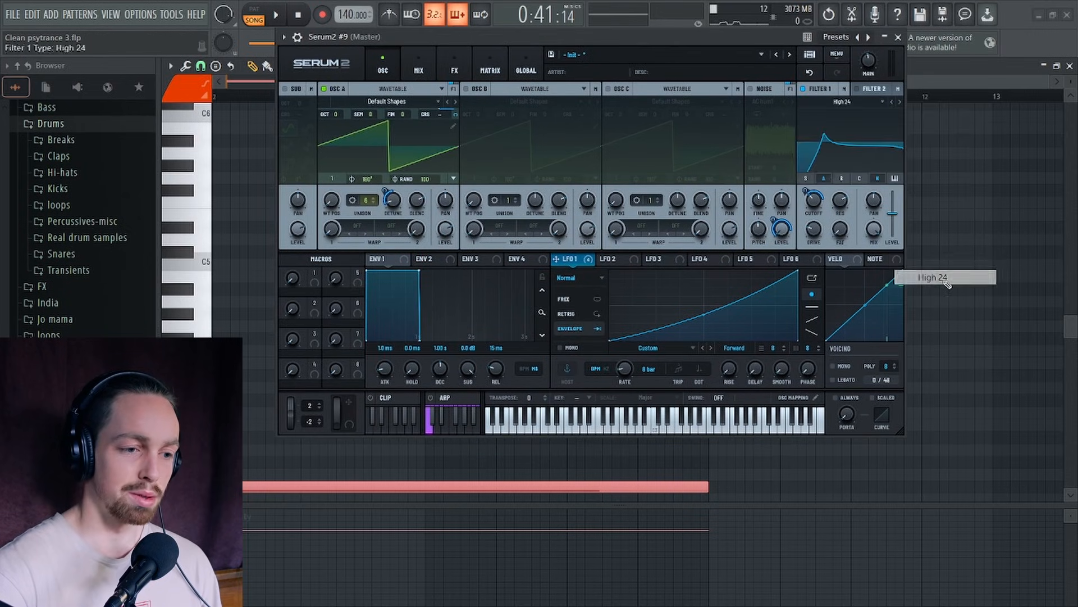
left_click_drag(837, 202, 845, 284)
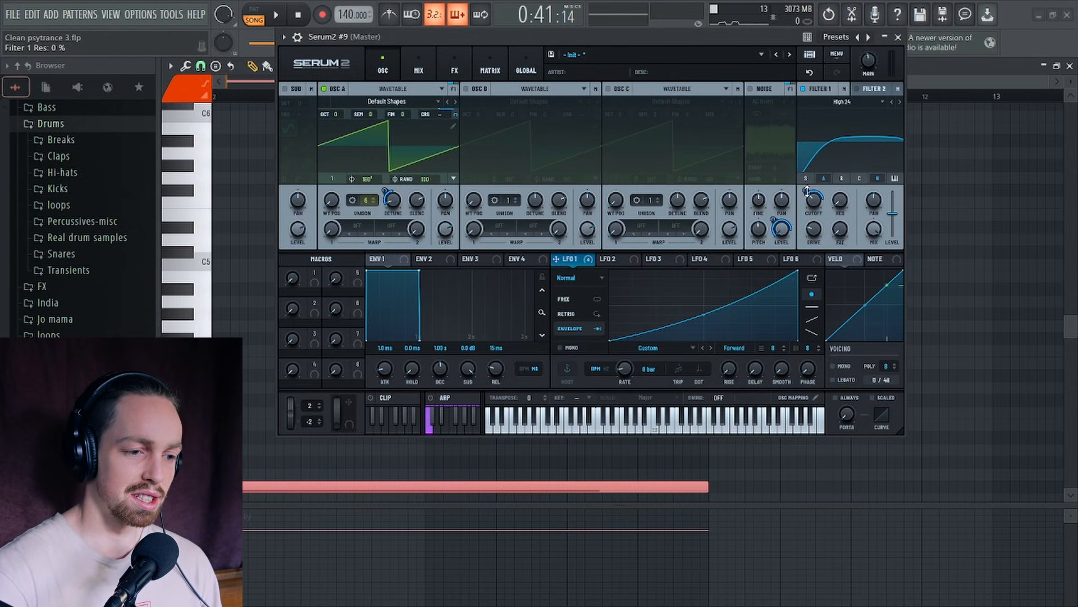
Set Filter 1's cutoff modulation to 24% and assign LFO 1 to Oscillator A's level at 84%
left_click_drag(807, 191, 807, 195)
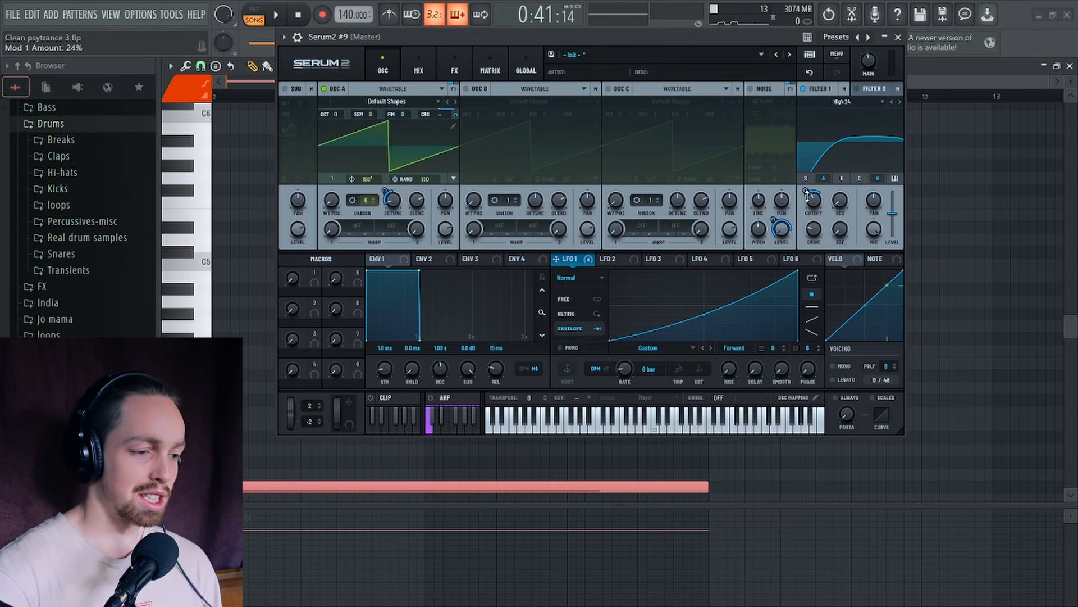
left_click_drag(569, 260, 471, 230)
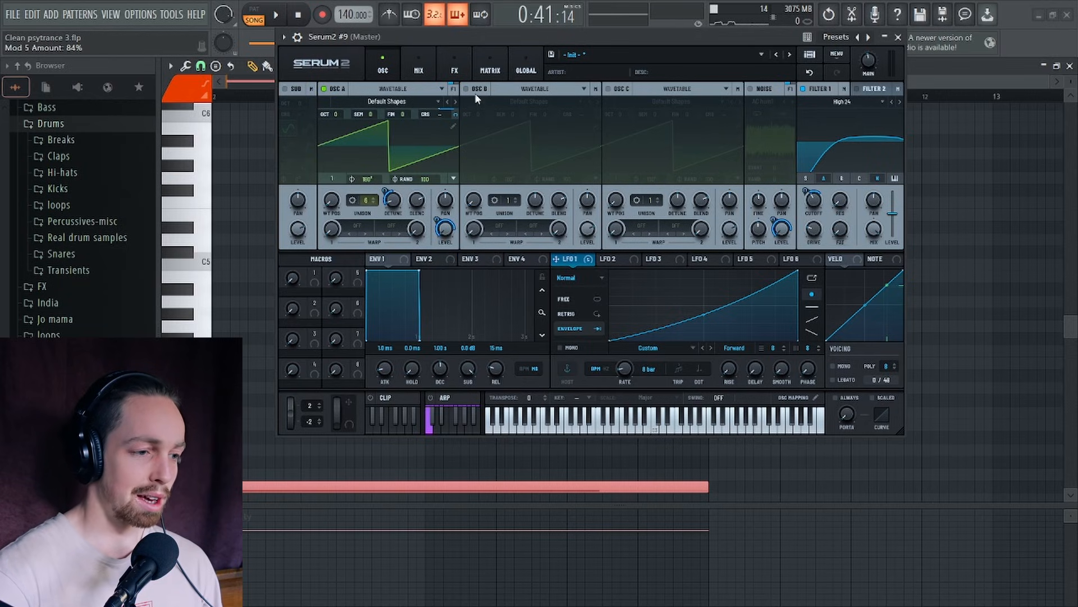
left_click_drag(513, 38, 508, 24)
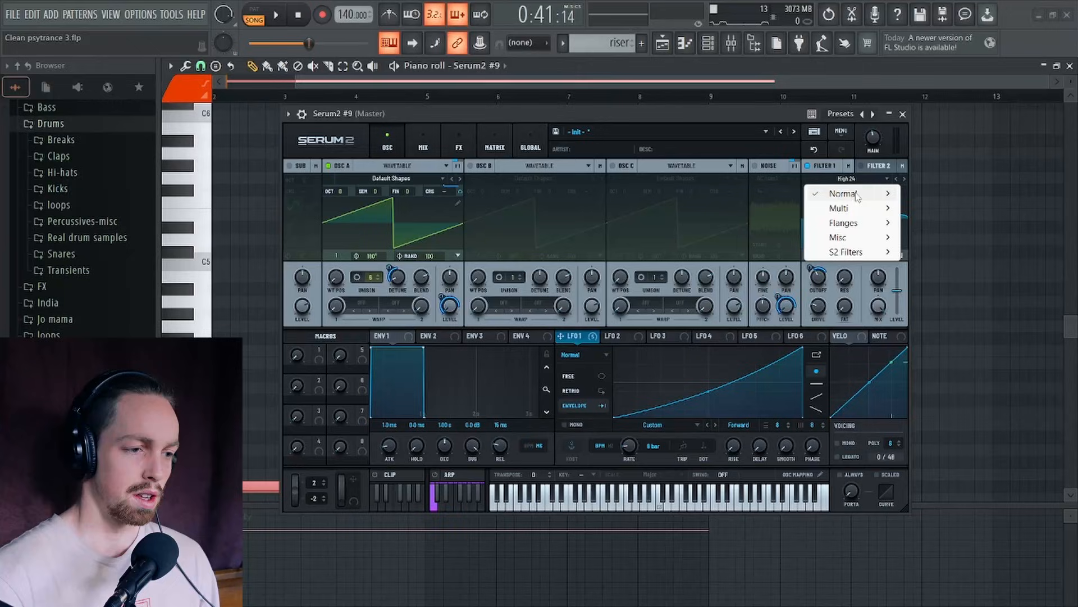
Change Filter 1 to Band 24 with 44% cutoff modulation, and set its drive to 26% while playing the riser
mouse_move(856, 196)
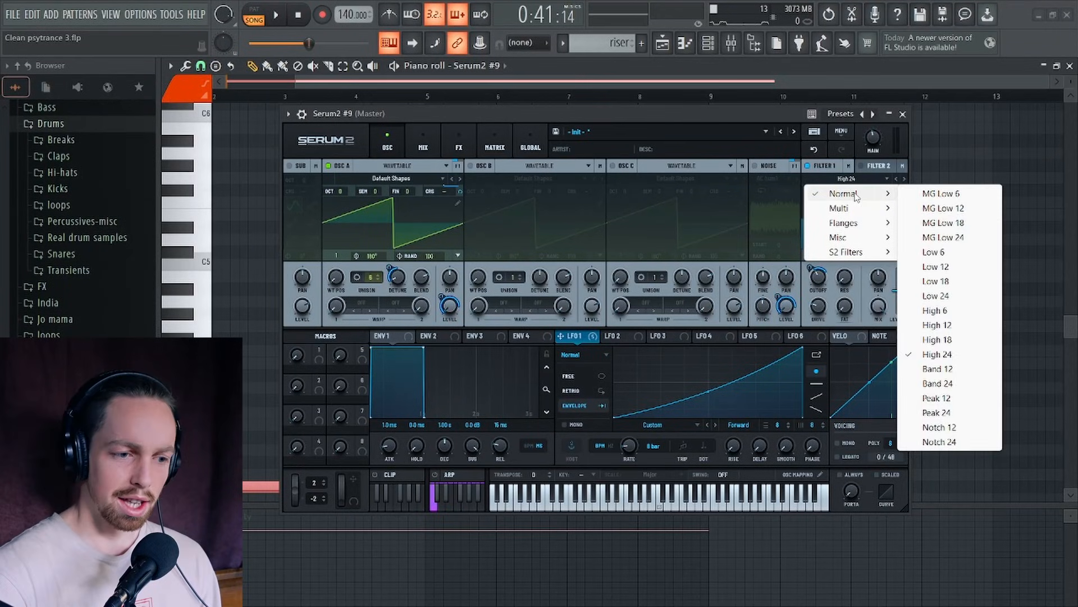
left_click(938, 383)
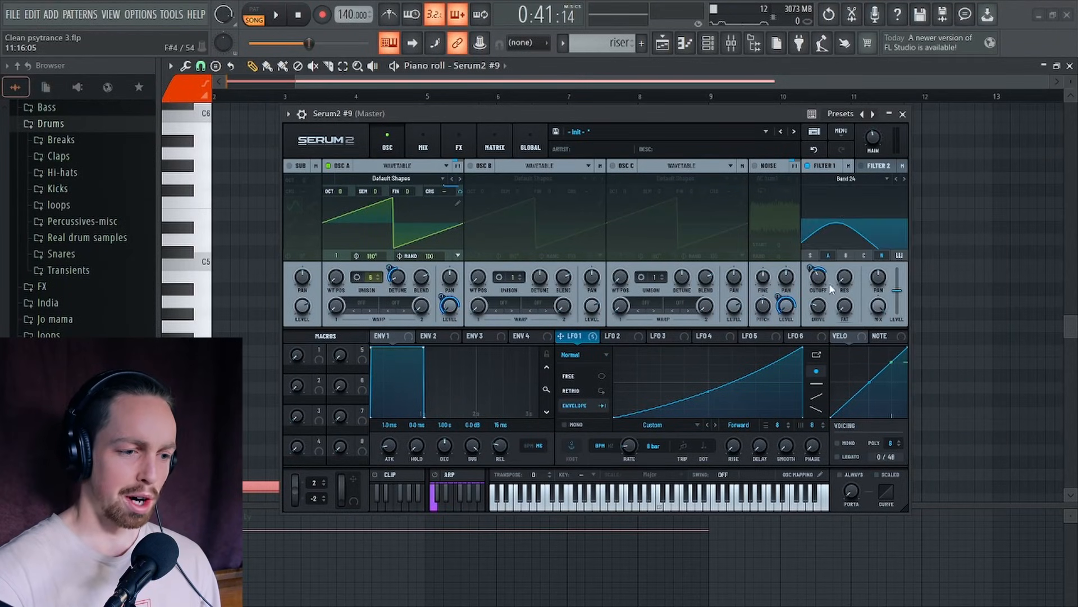
key("space")
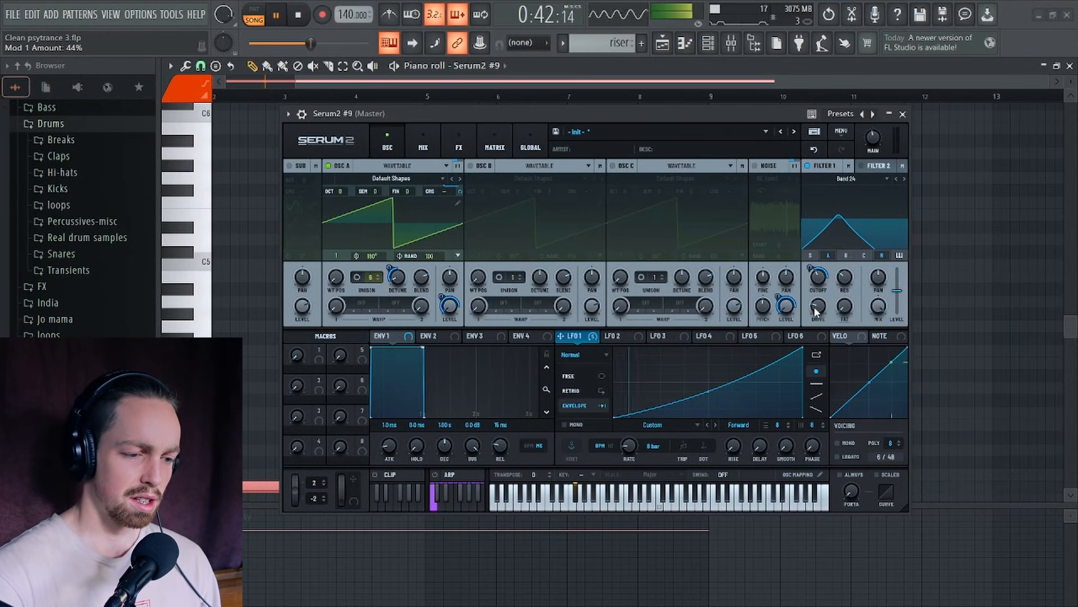
left_click_drag(816, 311, 817, 306)
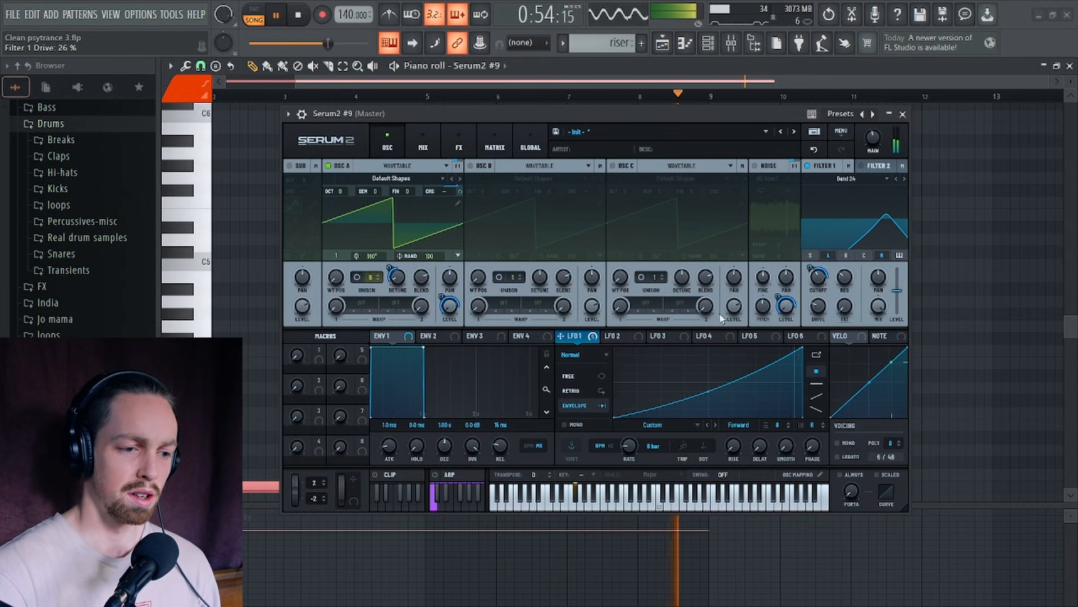
Set Oscillator A's first warp to Linear Fold distortion, modulated by LFO 1 at 49%, and listen to the riser
left_click(363, 302)
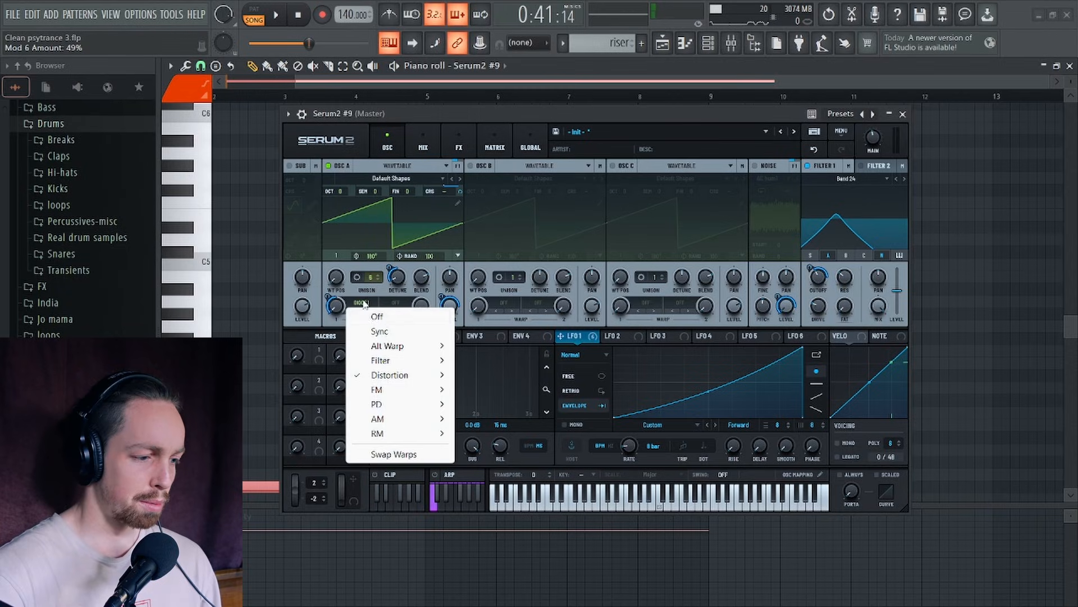
mouse_move(382, 375)
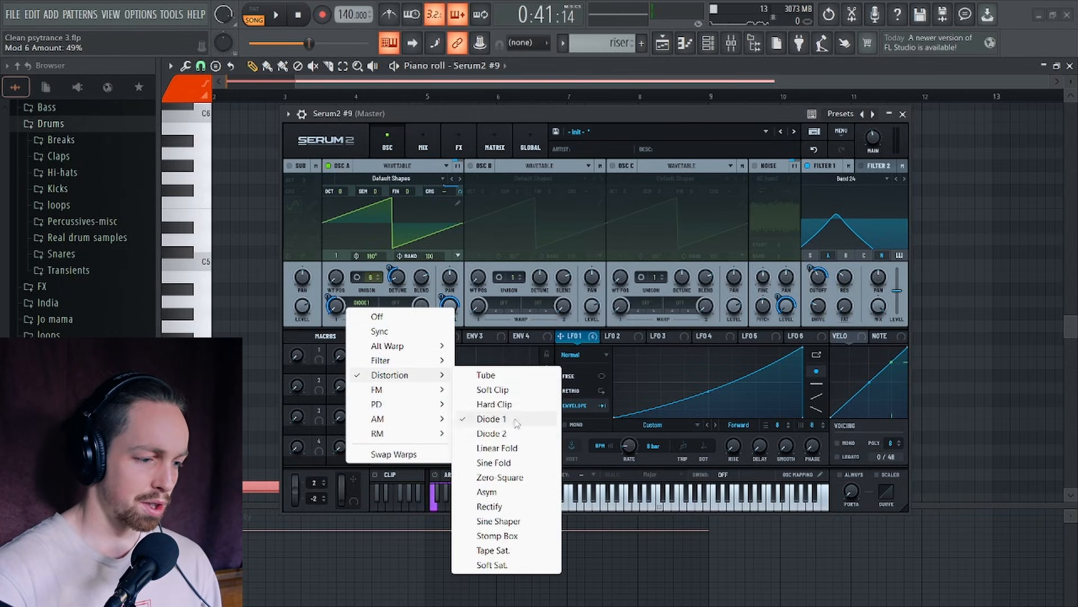
left_click(495, 445)
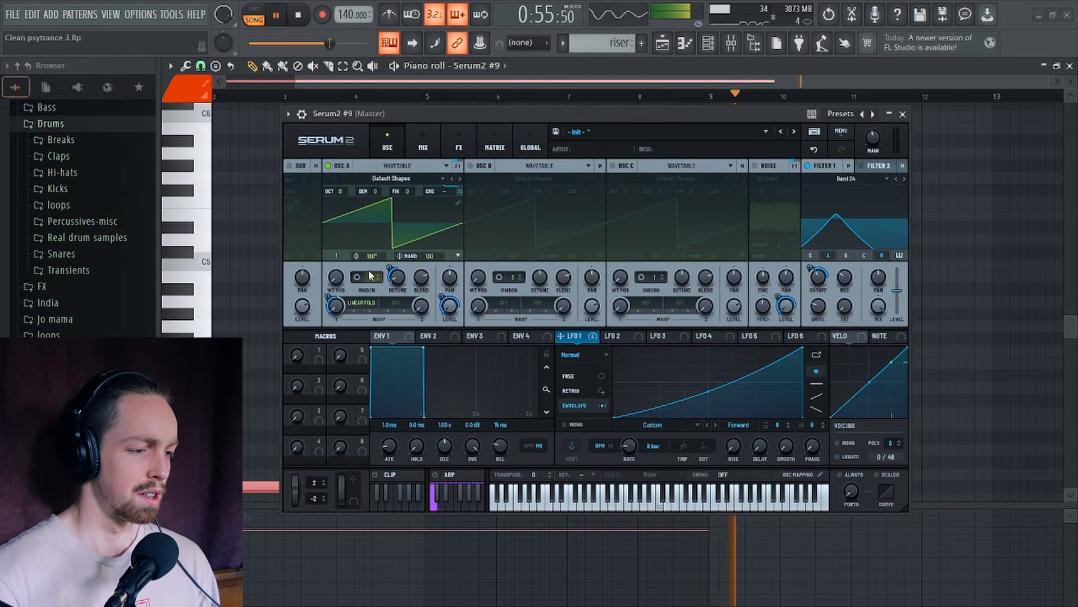
key("space")
Enable Oscillator B at +1 octave and set Oscillator A's second warp to PD (B), modulated by LFO 1
left_click_drag(458, 115, 456, 84)
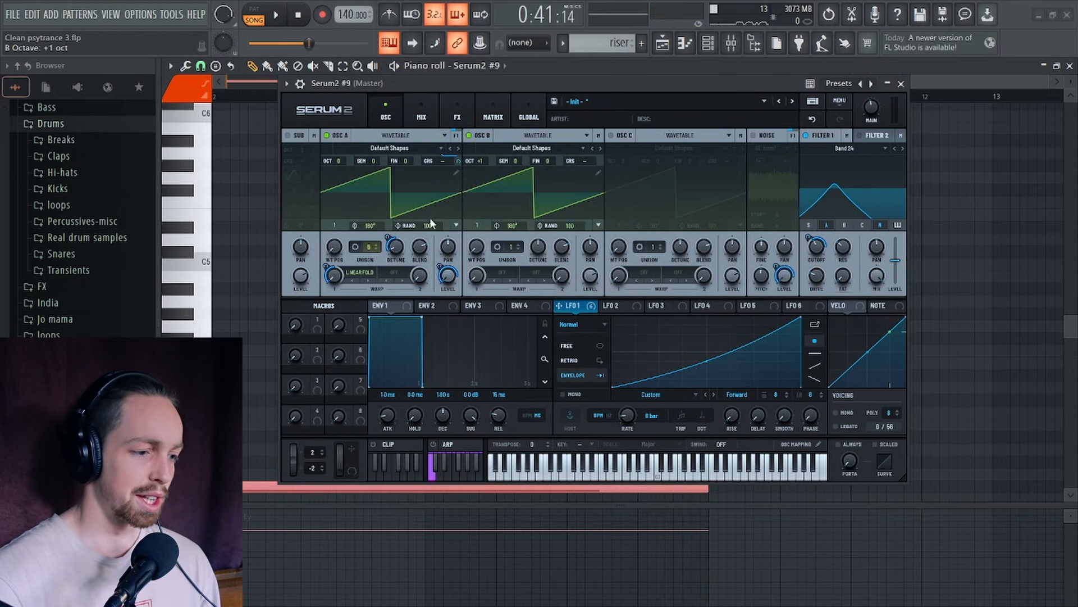
left_click(395, 273)
mouse_move(464, 373)
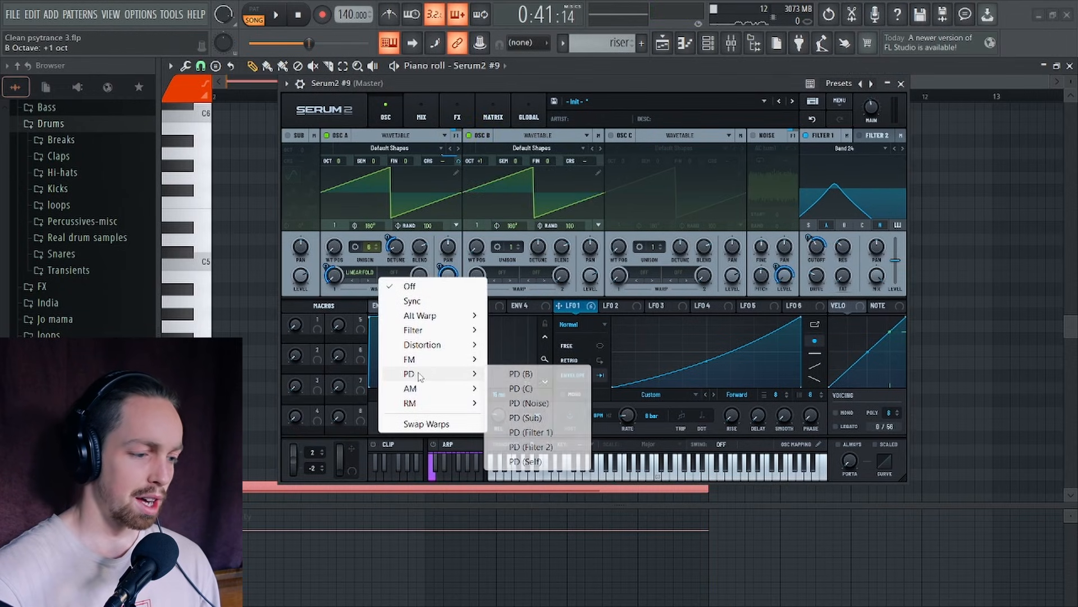
left_click(520, 374)
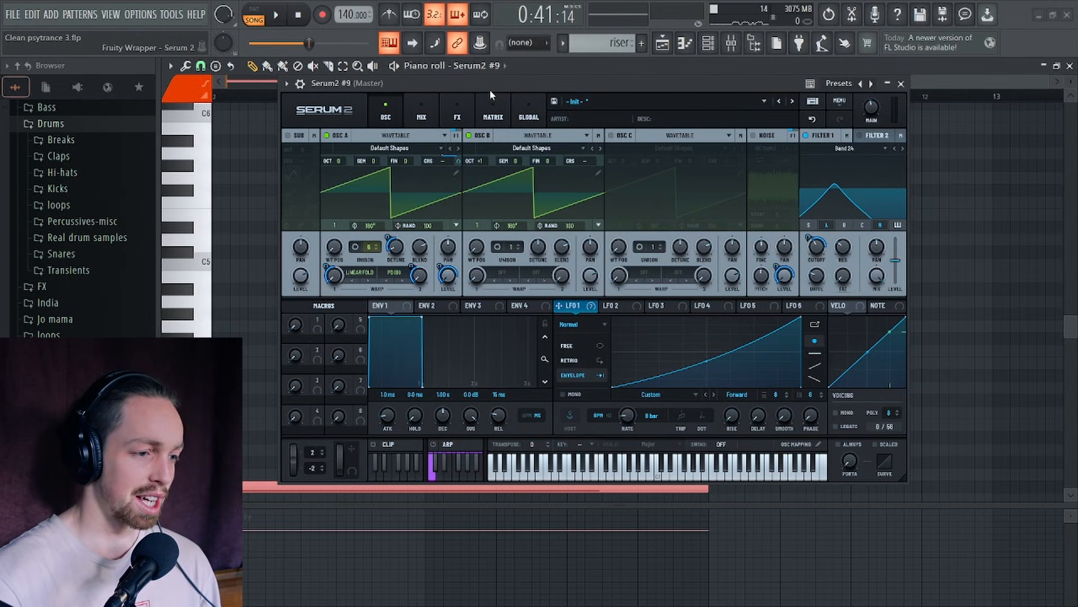
Play back the layered riser and raise Filter 1's drive to about 30%
left_click_drag(490, 89, 494, 92)
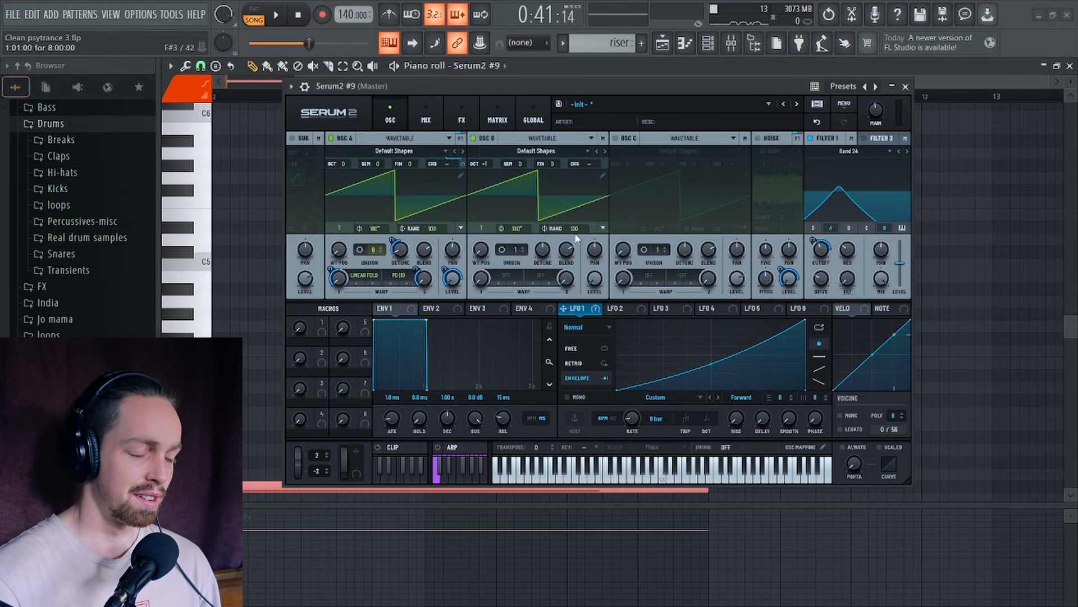
left_click_drag(574, 87, 600, 110)
key("space")
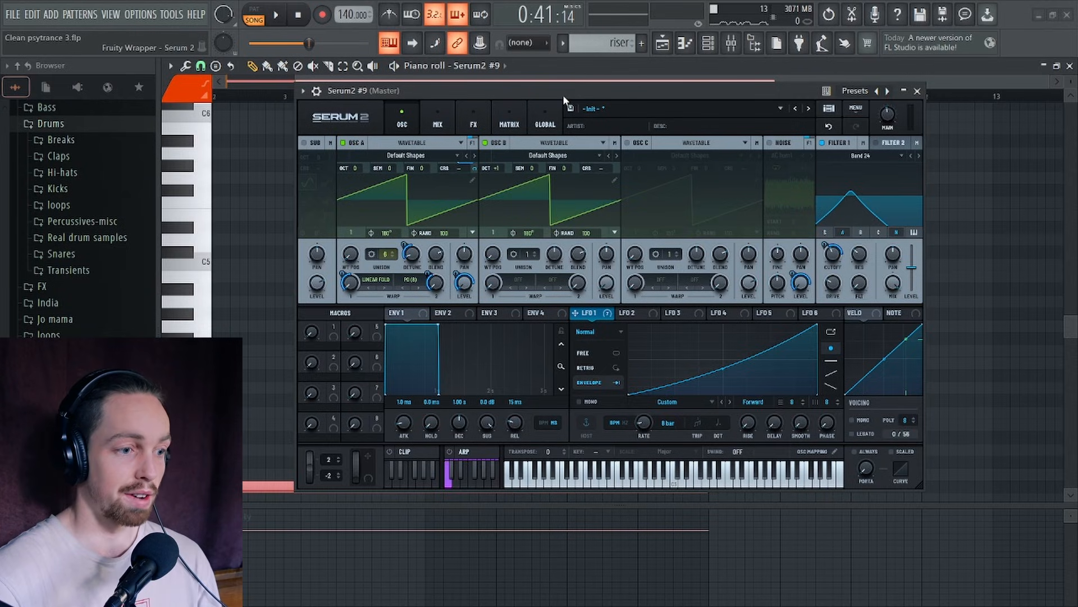
left_click_drag(564, 97, 567, 114)
left_click_drag(837, 301, 841, 297)
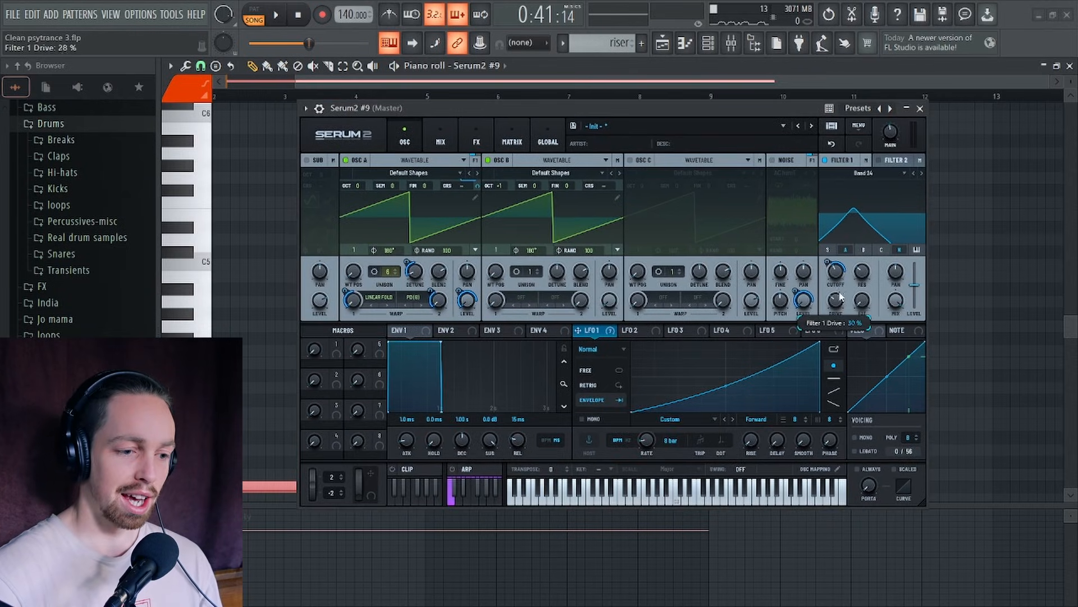
Add a Delay effect to the main effects chain and modulate its mix with LFO 1 at 34%
left_click(477, 140)
left_click(318, 178)
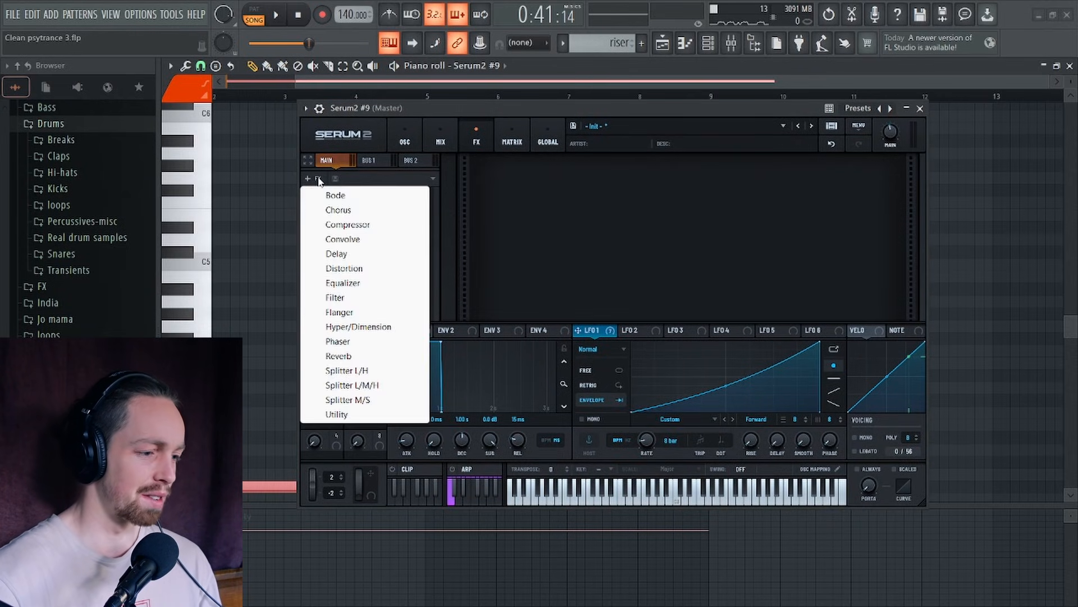
left_click(364, 254)
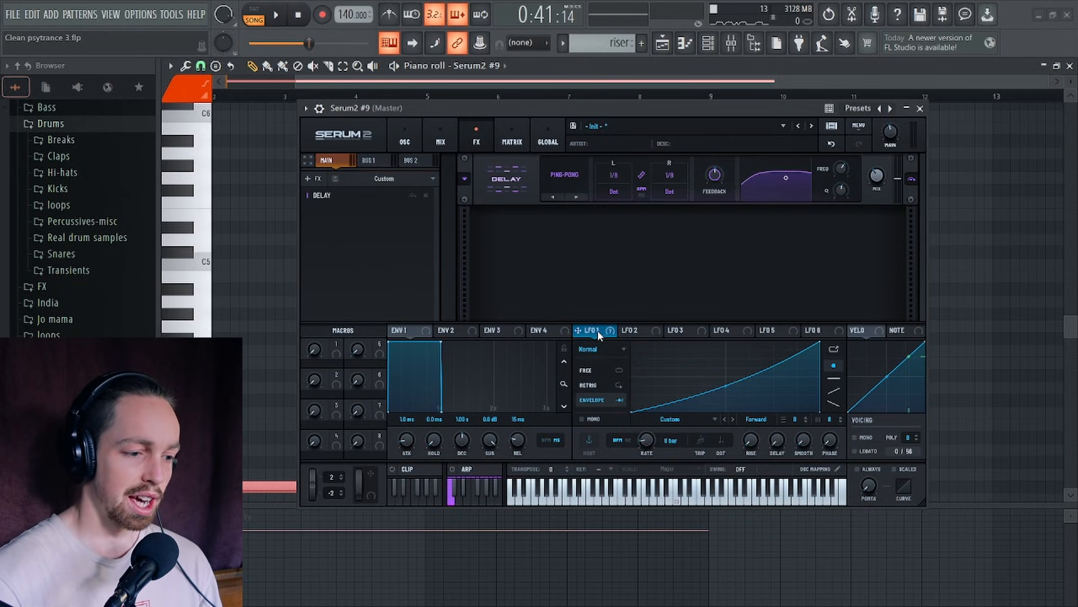
left_click_drag(600, 335, 880, 192)
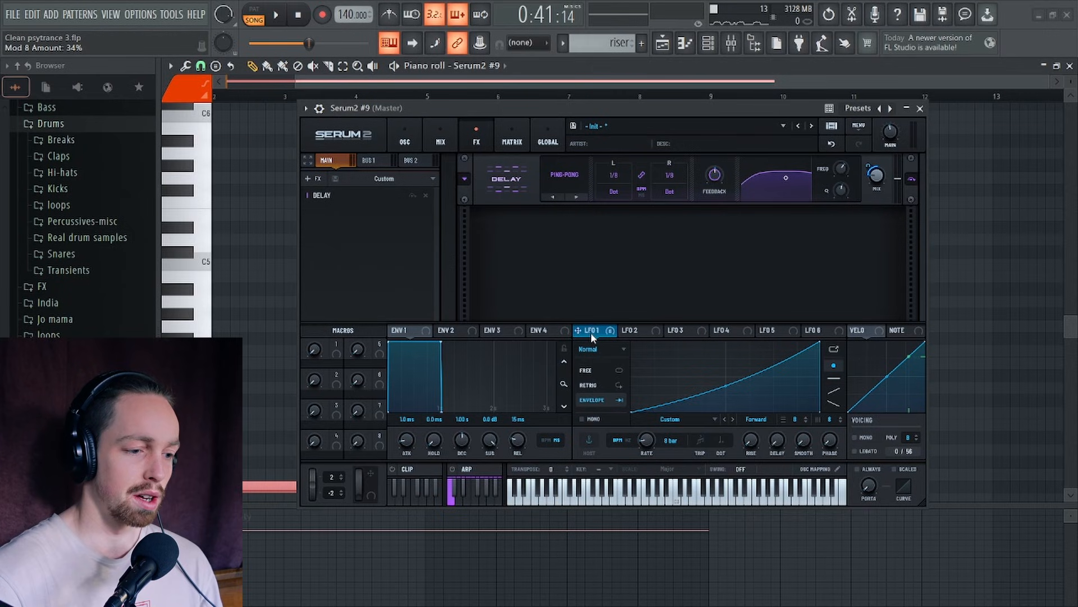
Modulate the delay's feedback with LFO 1 at 15%
left_click_drag(592, 337, 708, 181)
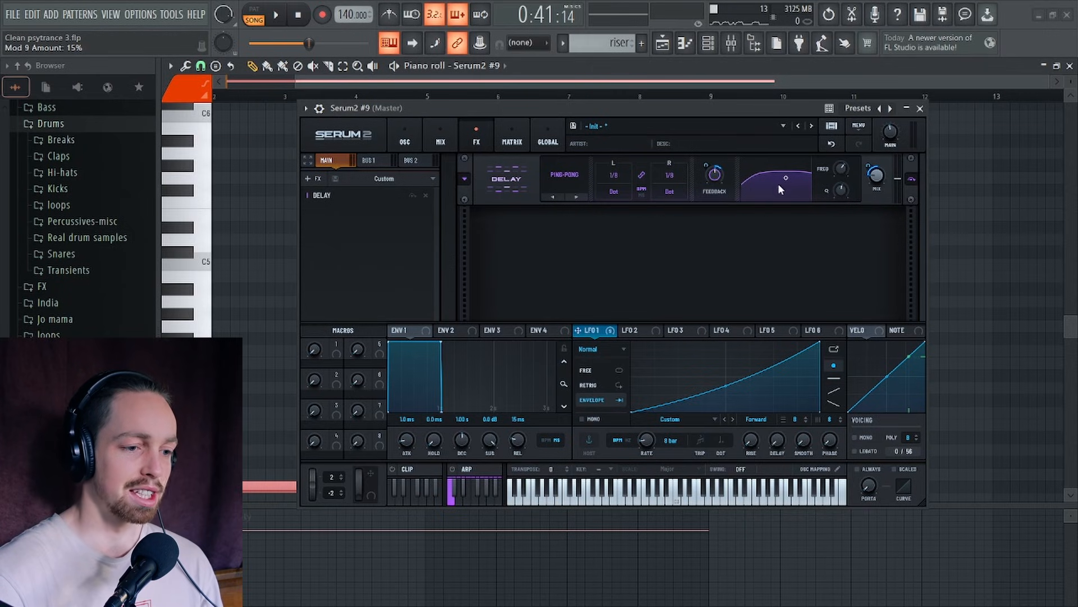
left_click_drag(706, 109, 726, 70)
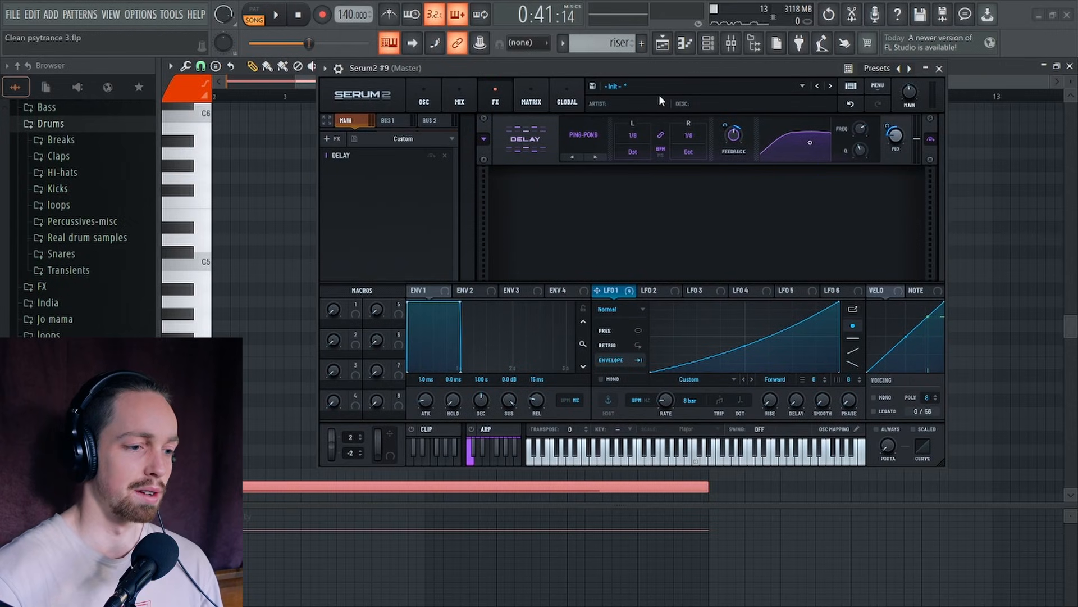
left_click_drag(660, 71, 640, 66)
left_click_drag(636, 62, 637, 69)
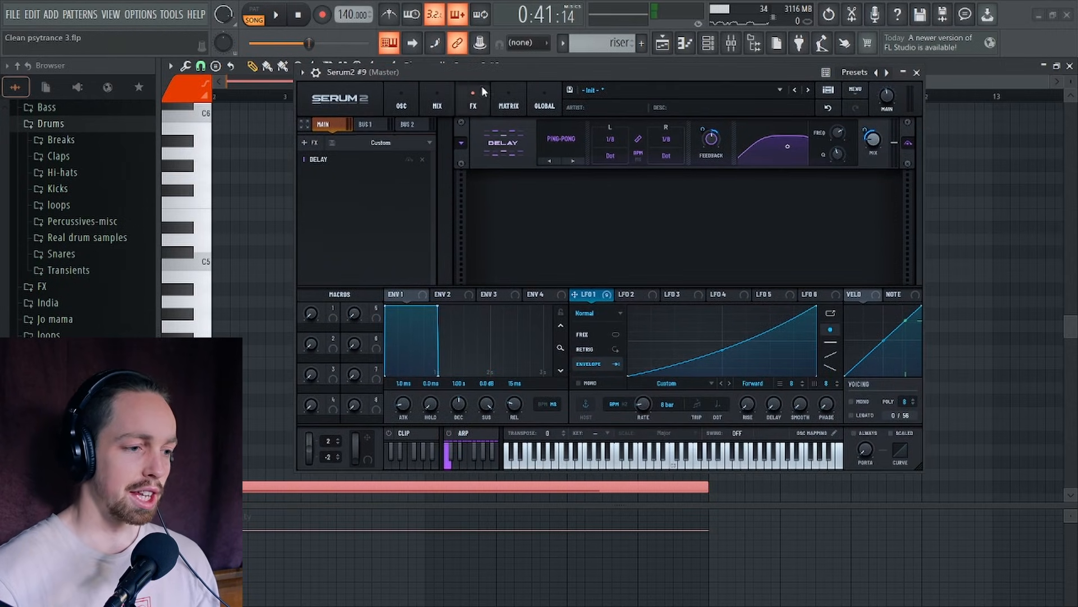
left_click_drag(488, 77, 494, 66)
Add a Reverb effect to the main chain in Hall mode and set its low cut to 75
left_click(321, 130)
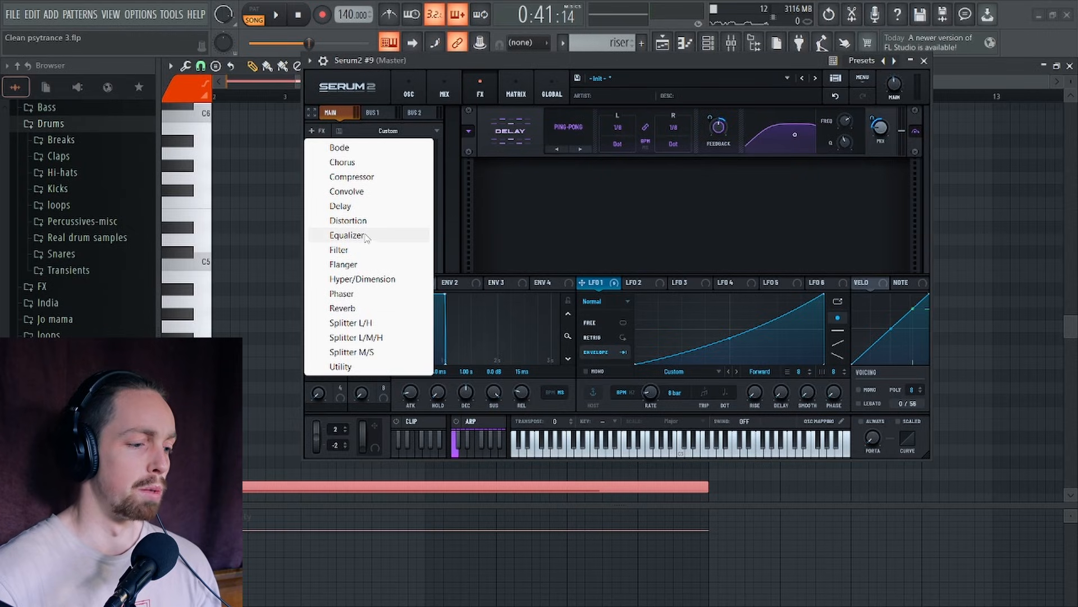
left_click(354, 308)
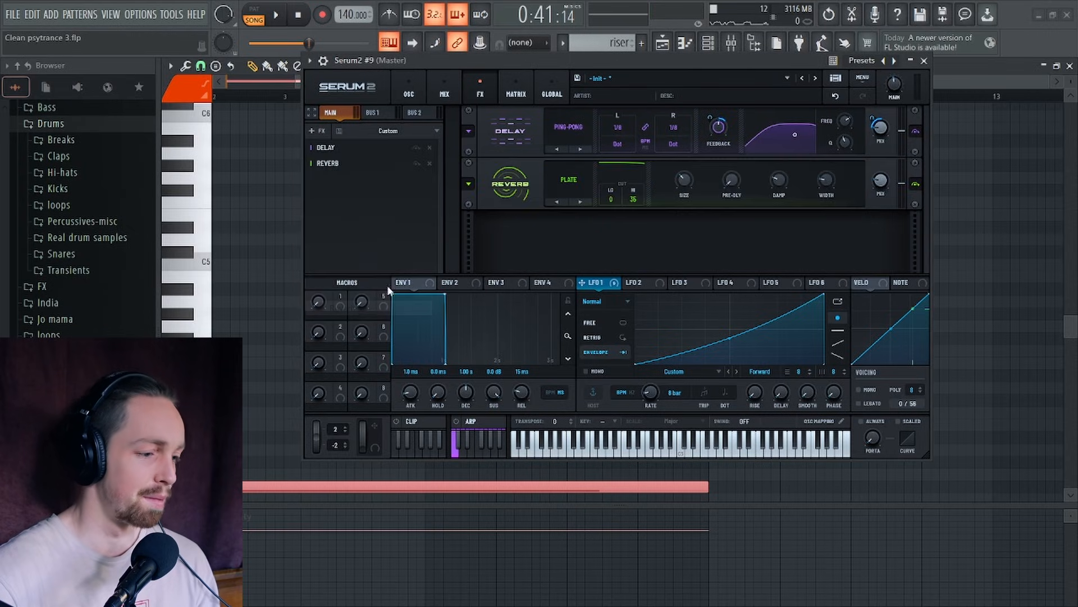
left_click(554, 202)
left_click(575, 219)
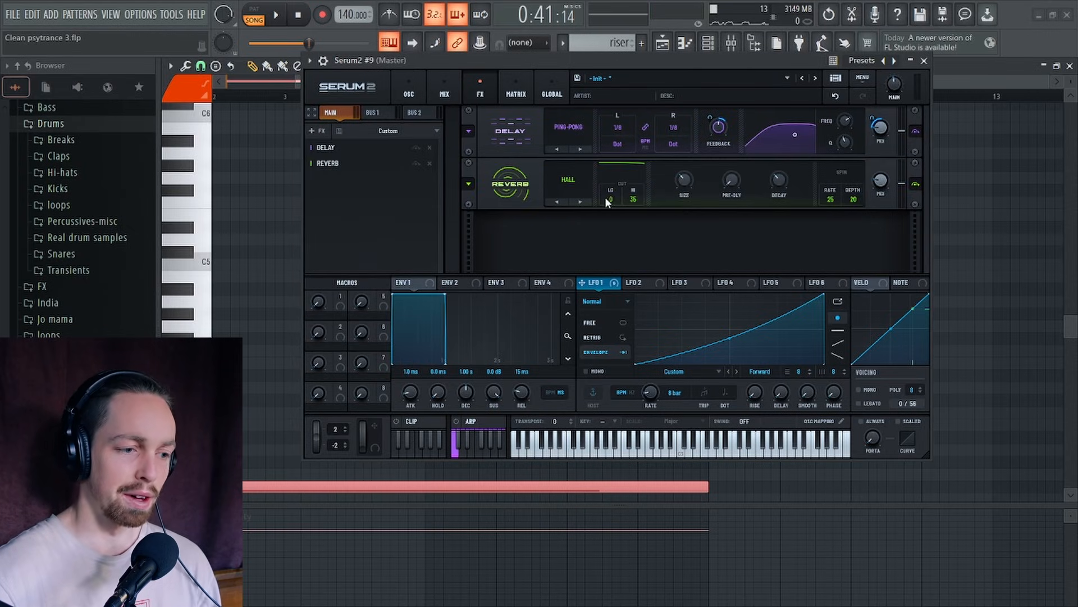
left_click_drag(605, 197, 616, 113)
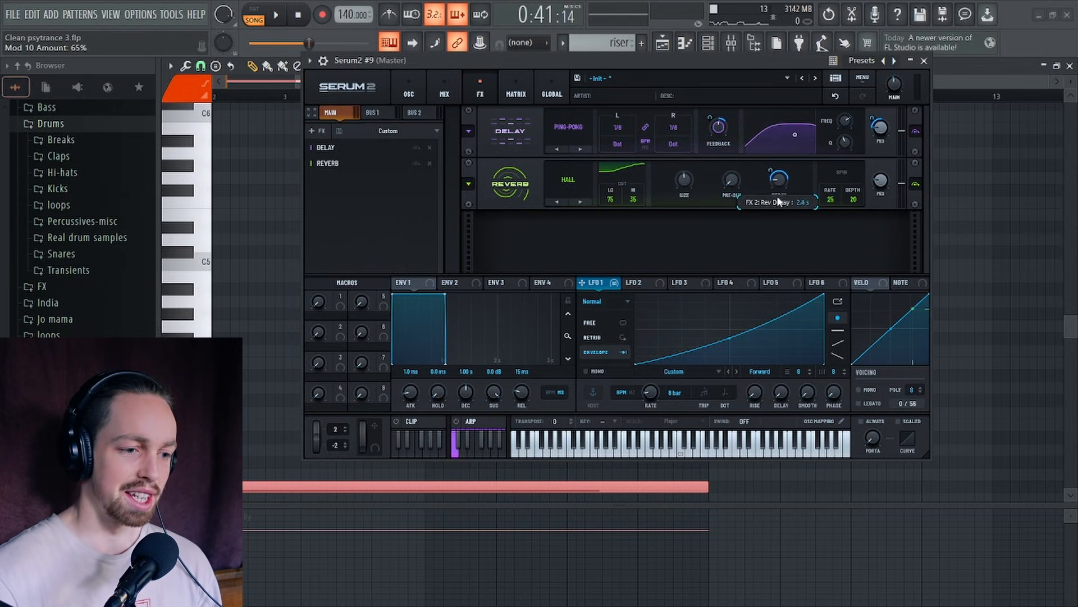
Modulate the reverb's decay at 65% and its mix at 80% with LFO 1, and play back the riser
left_click_drag(771, 176, 771, 182)
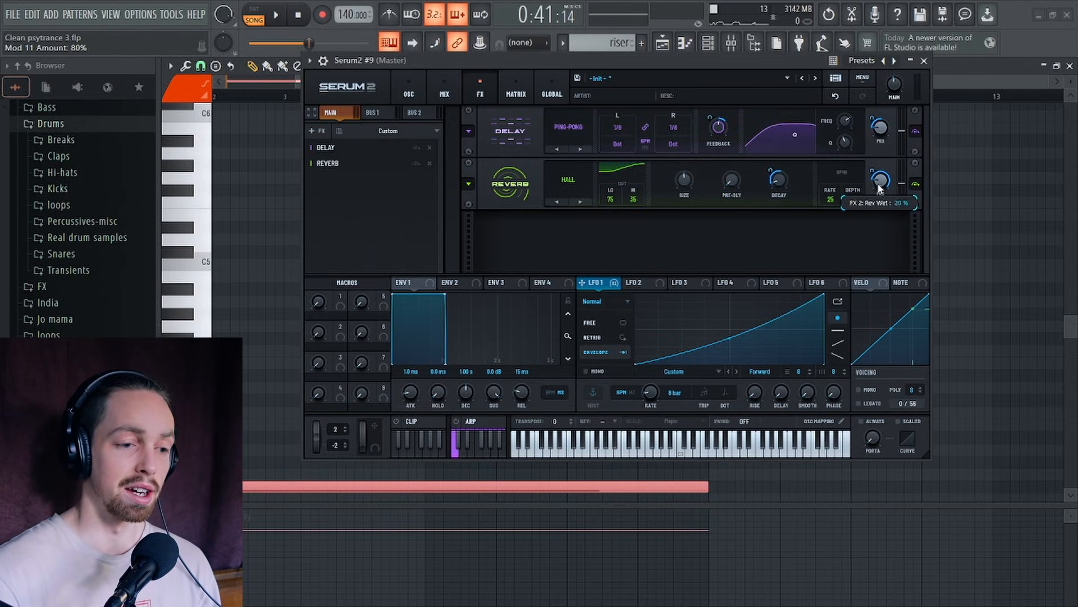
left_click_drag(878, 170, 877, 173)
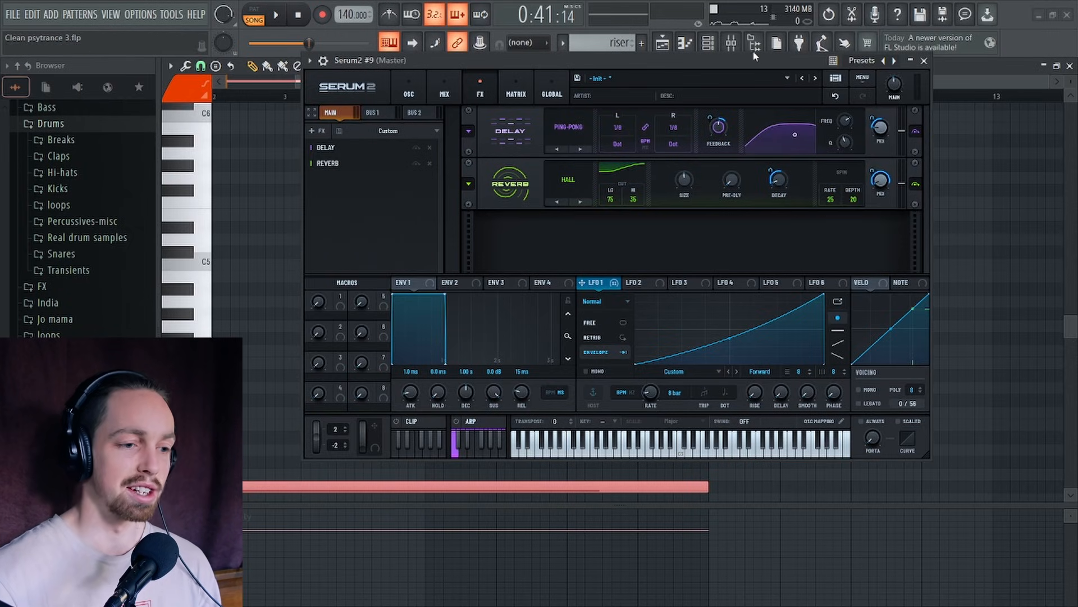
left_click_drag(755, 58, 747, 50)
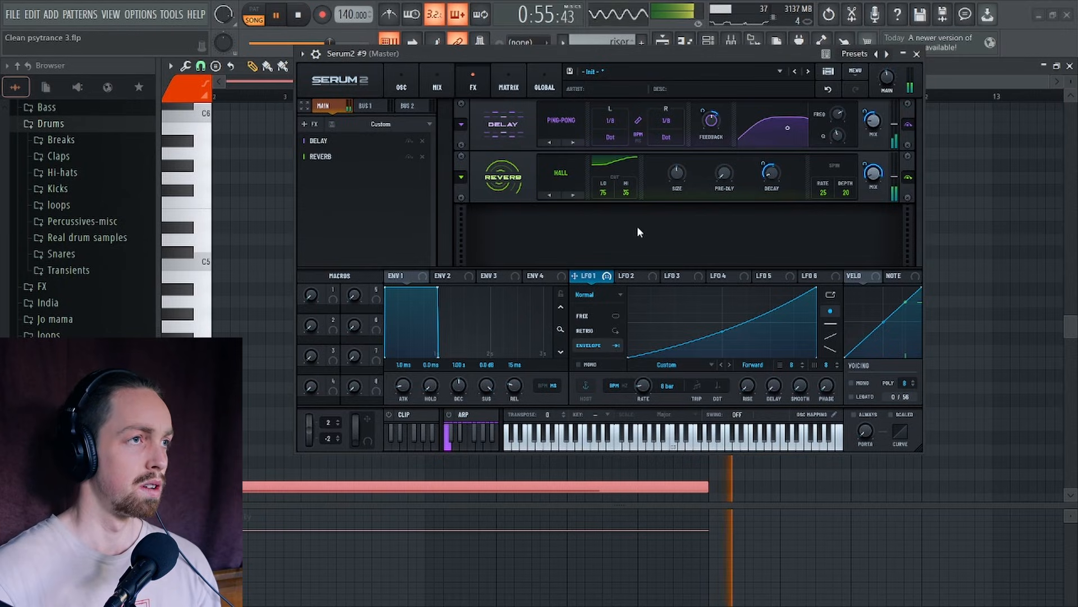
key("space")
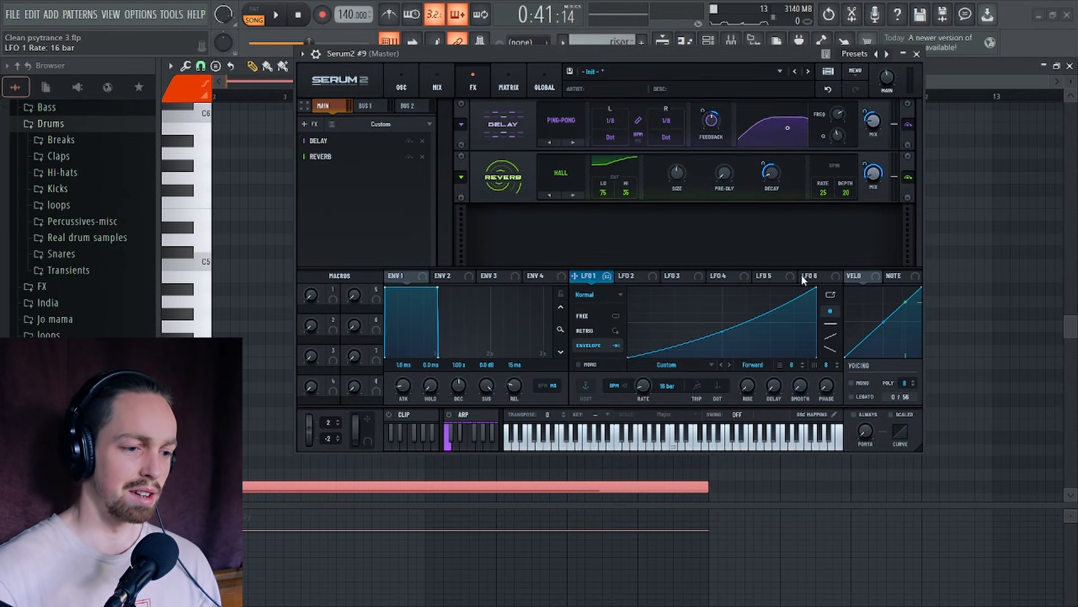
Set LFO 1's rate to 16 bar and reshape its curve to peak at the midpoint and drop straight to zero
left_click_drag(814, 289, 709, 215)
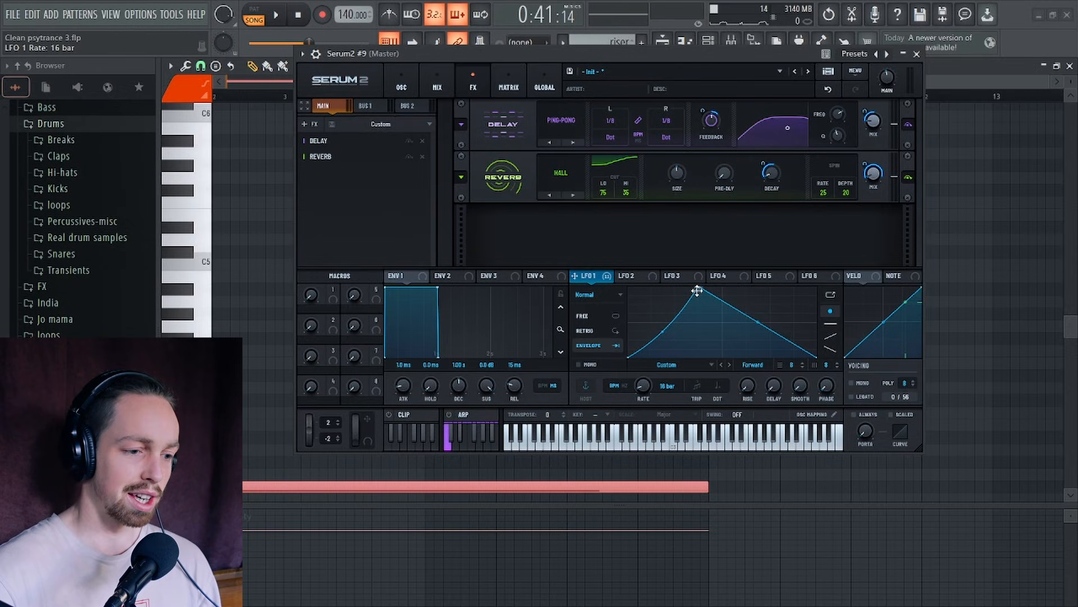
left_click_drag(697, 291, 719, 255)
left_click_drag(754, 311, 592, 405)
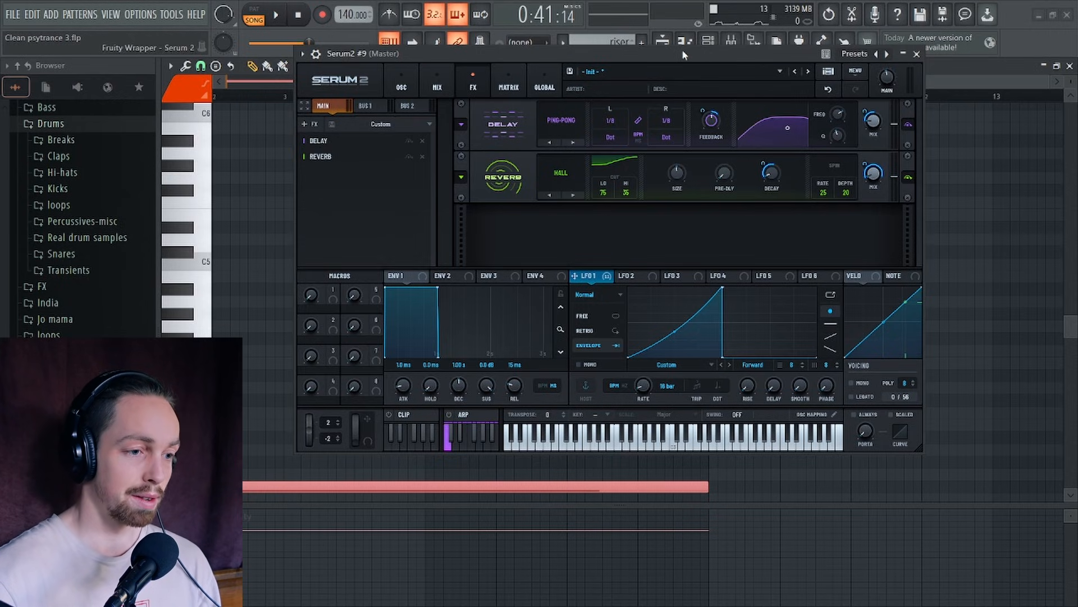
Add a point to LFO 1's rising slope and bend the curve, playing back the riser to compare shapes
key("space")
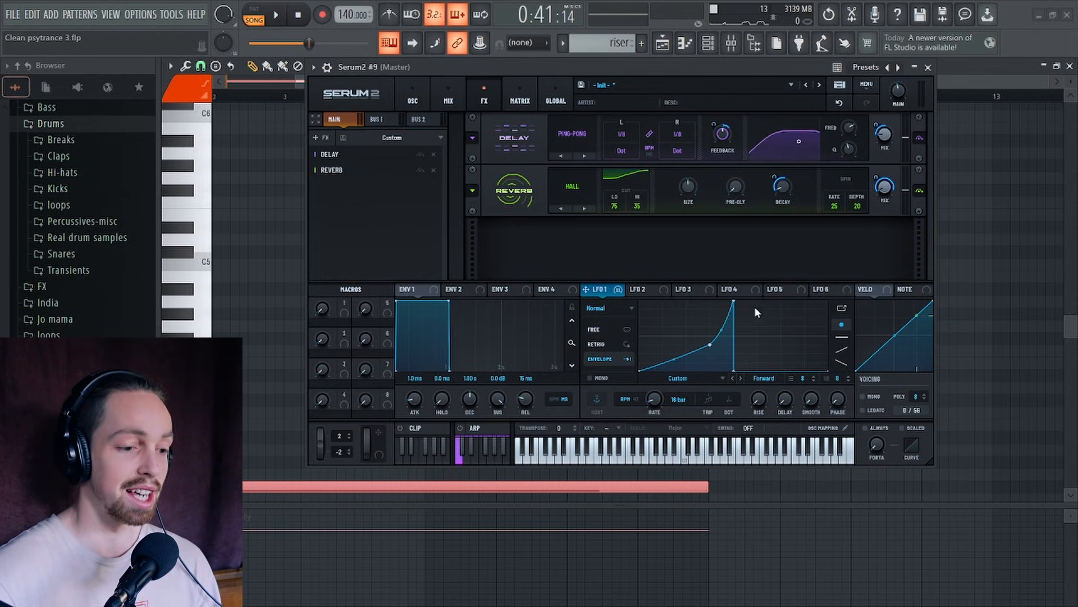
left_click_drag(693, 71, 689, 62)
key("space")
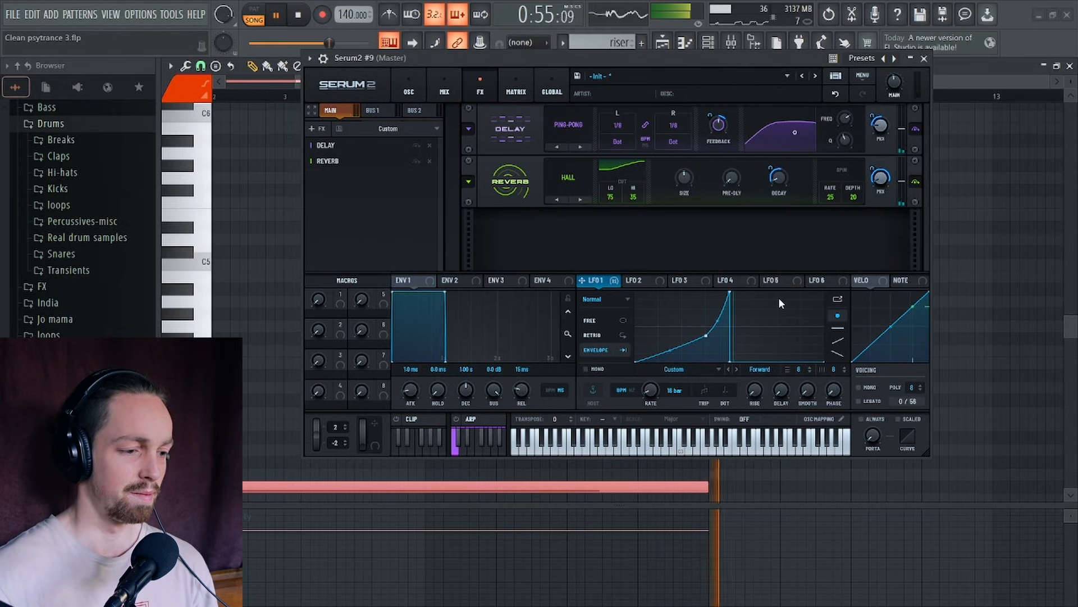
key("space")
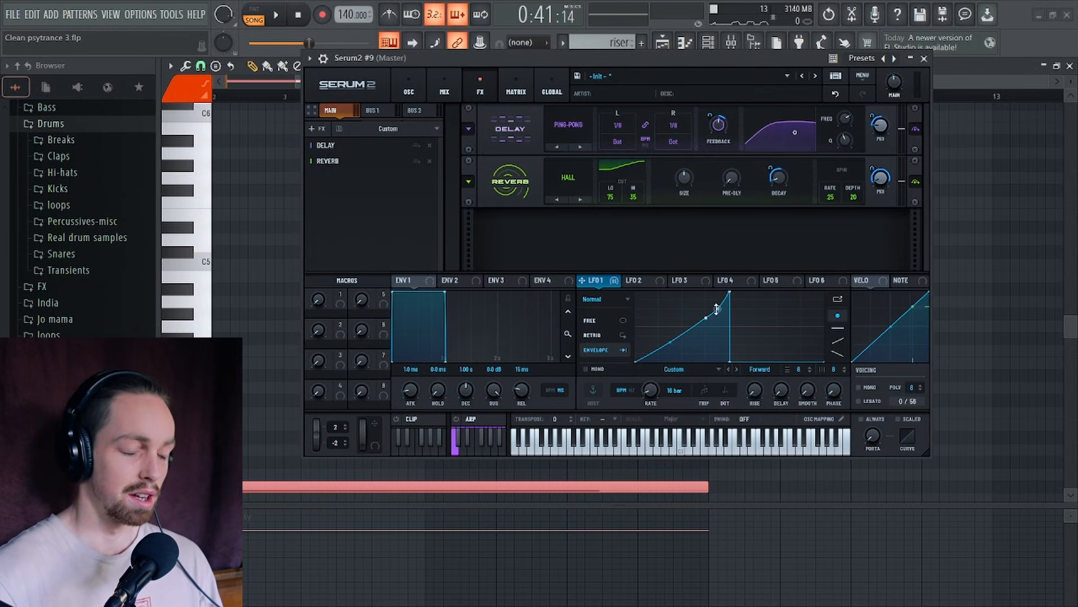
Add a Bode effect to the main effects chain and modulate its shift with LFO 1
left_click(311, 129)
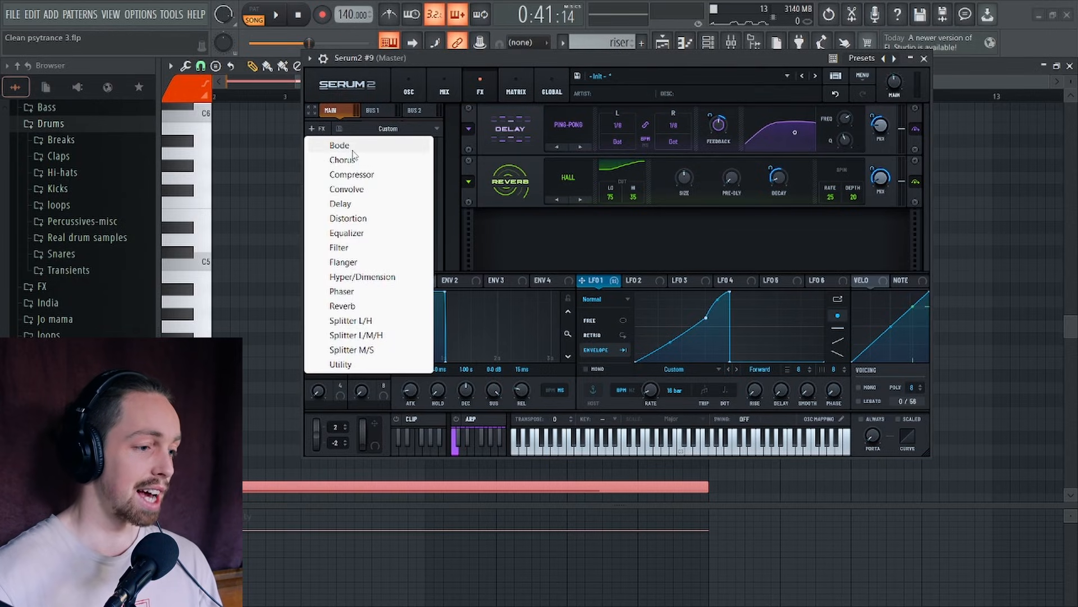
left_click(337, 145)
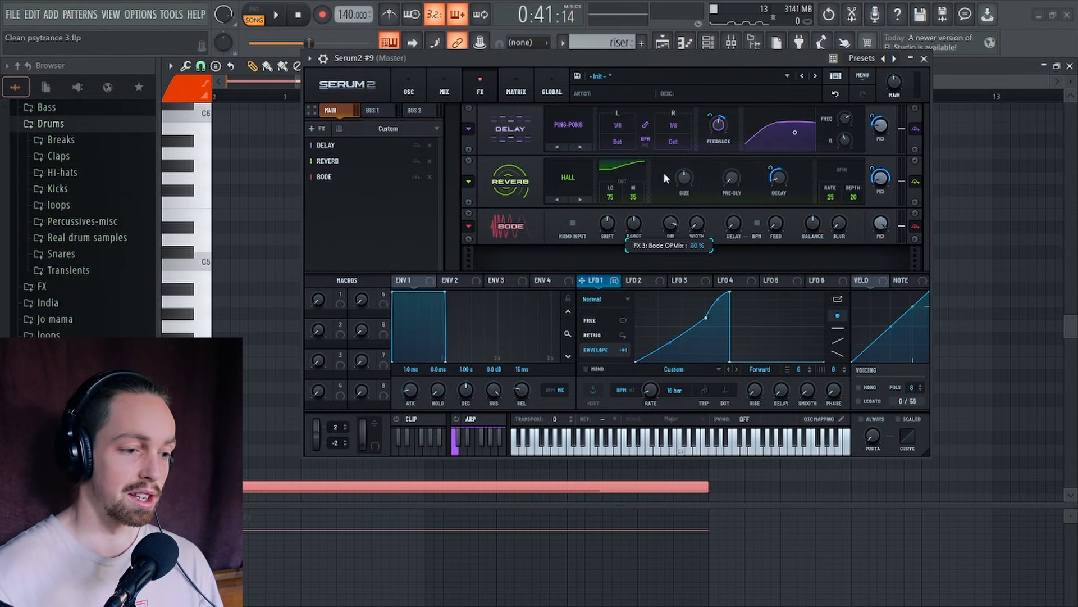
left_click_drag(658, 66, 642, 83)
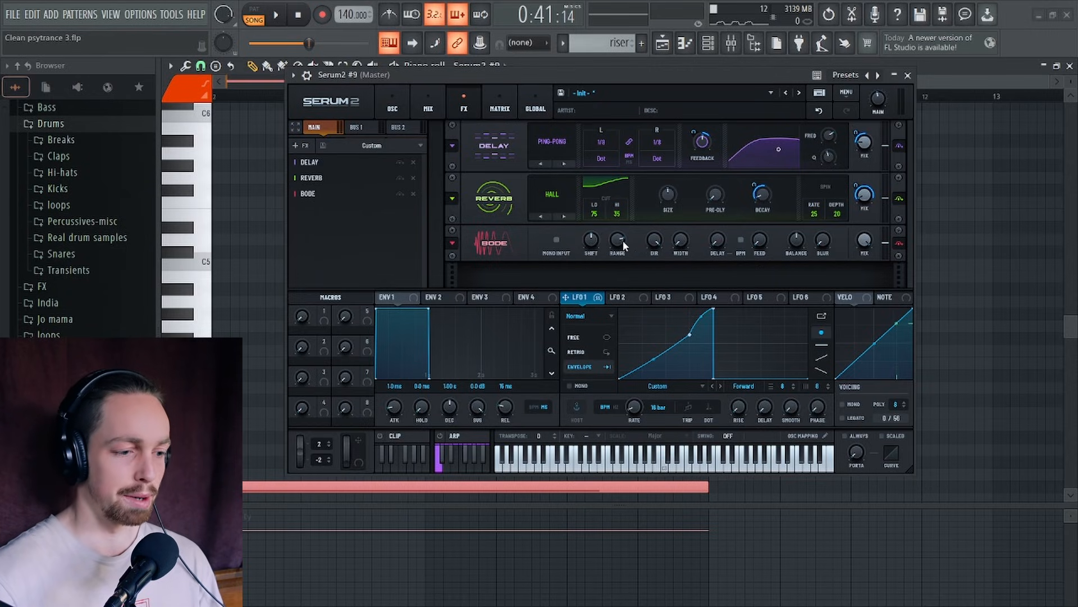
left_click_drag(597, 299, 591, 240)
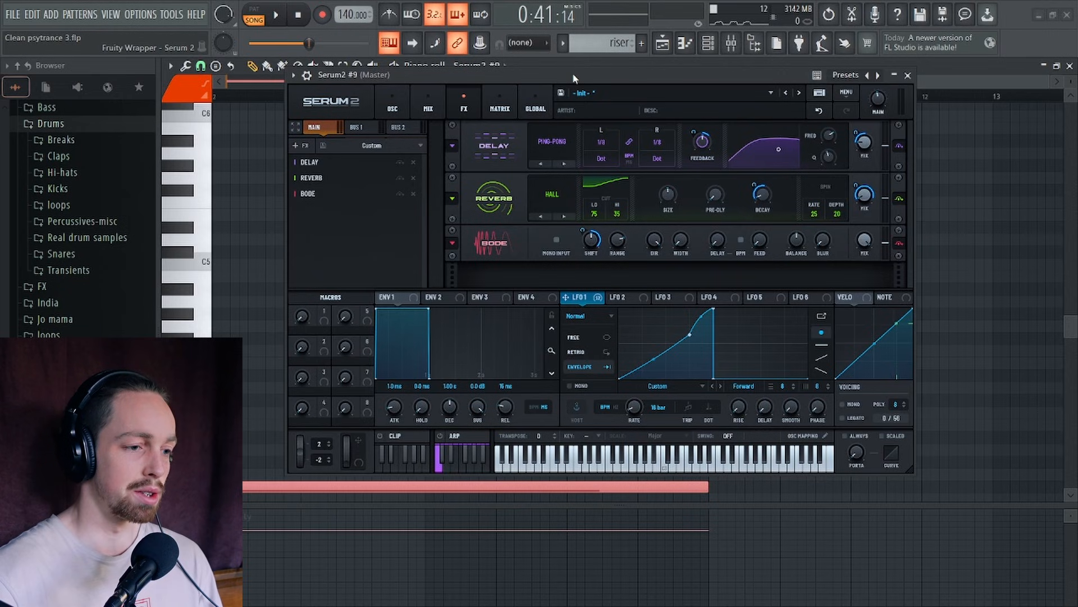
Play back the riser with the modulated Bode shift
left_click_drag(573, 75, 565, 70)
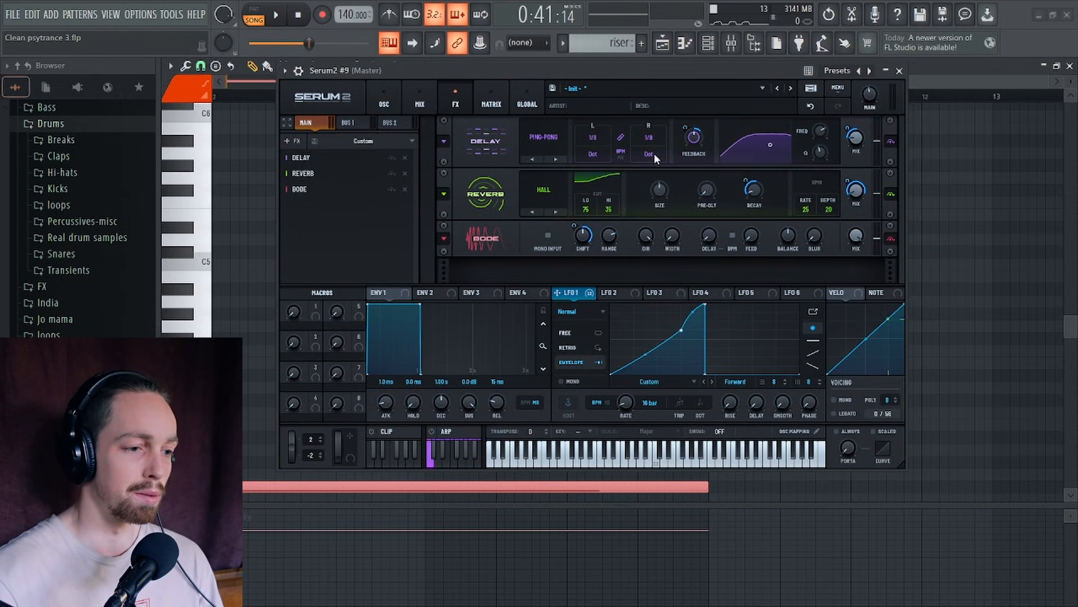
left_click_drag(649, 74, 653, 95)
key("space")
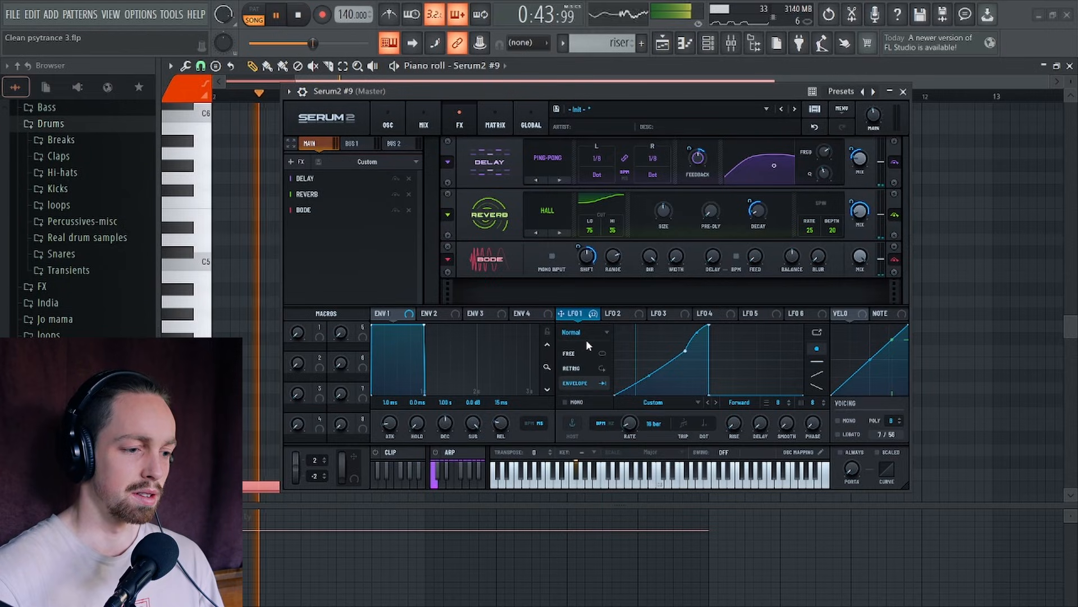
left_click(559, 328)
left_click(556, 339)
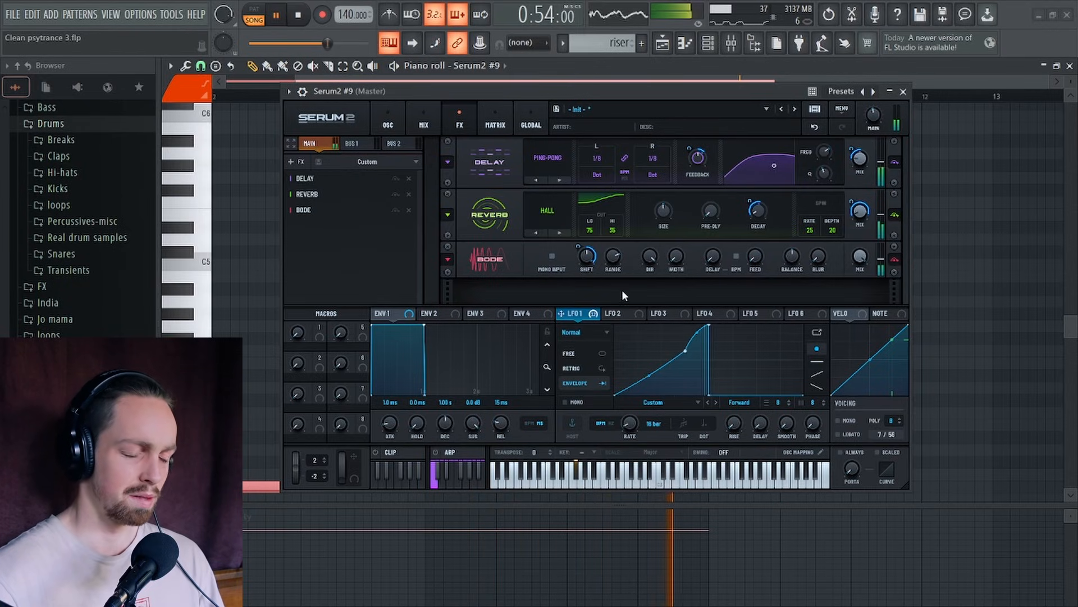
key("space")
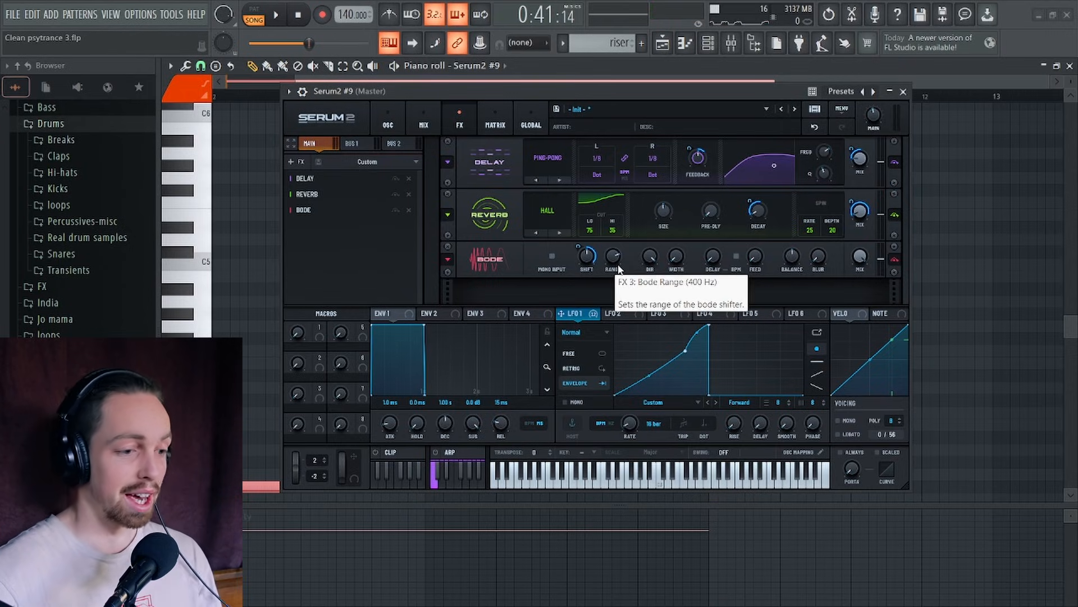
Adjust the Bode effect's range and listen to the riser
left_click_drag(612, 245, 612, 228)
mouse_move(622, 92)
left_mouse_down()
mouse_move(615, 78)
mouse_move(618, 95)
left_mouse_up()
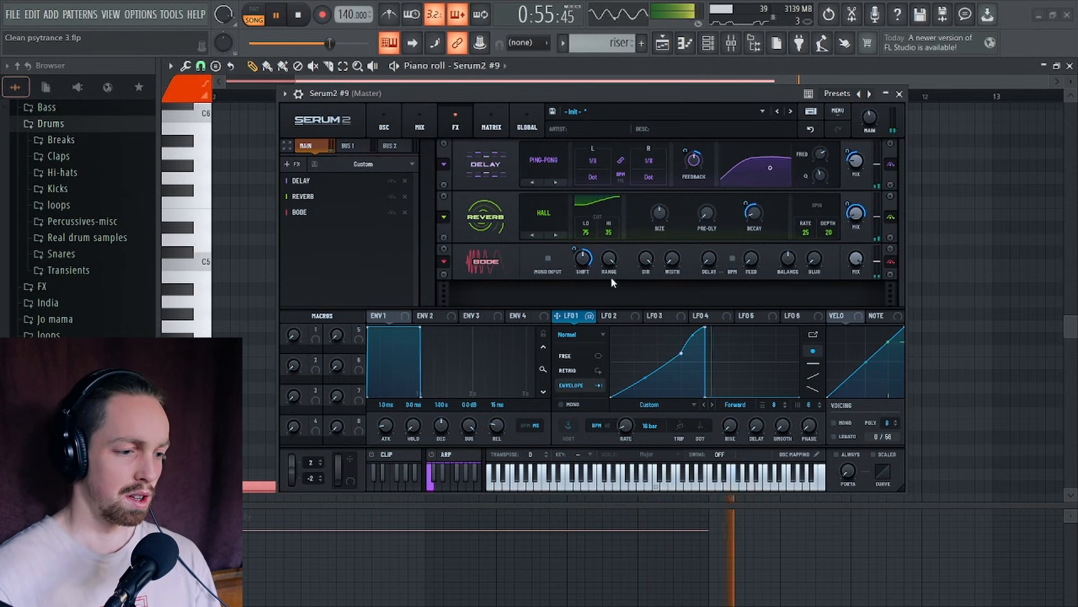
key("space")
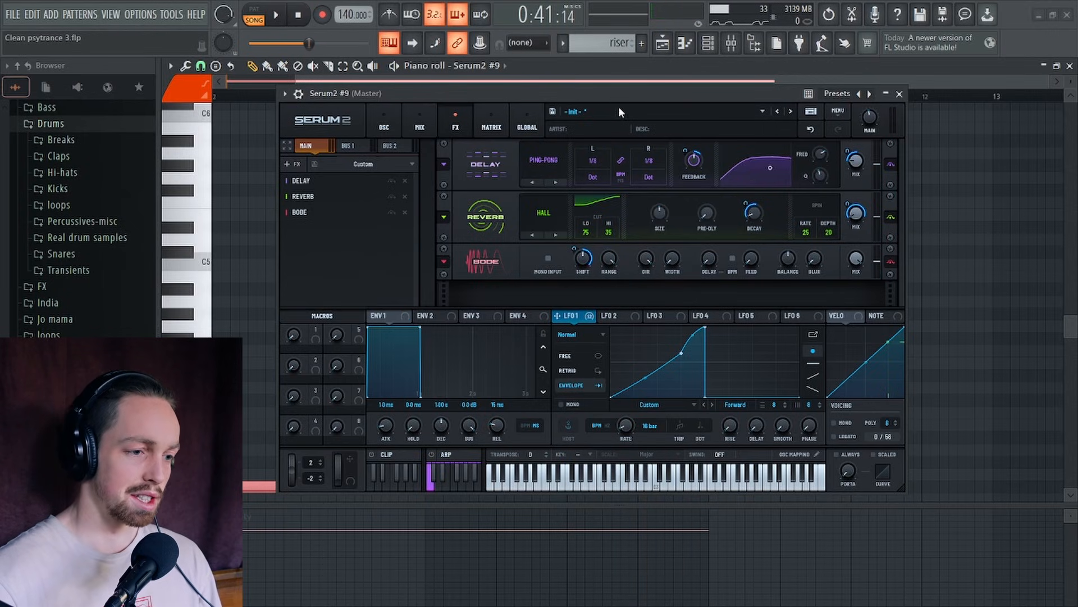
Modulate the Bode effect's mix with LFO 1 at -48% and play back the riser
left_click_drag(615, 93, 618, 102)
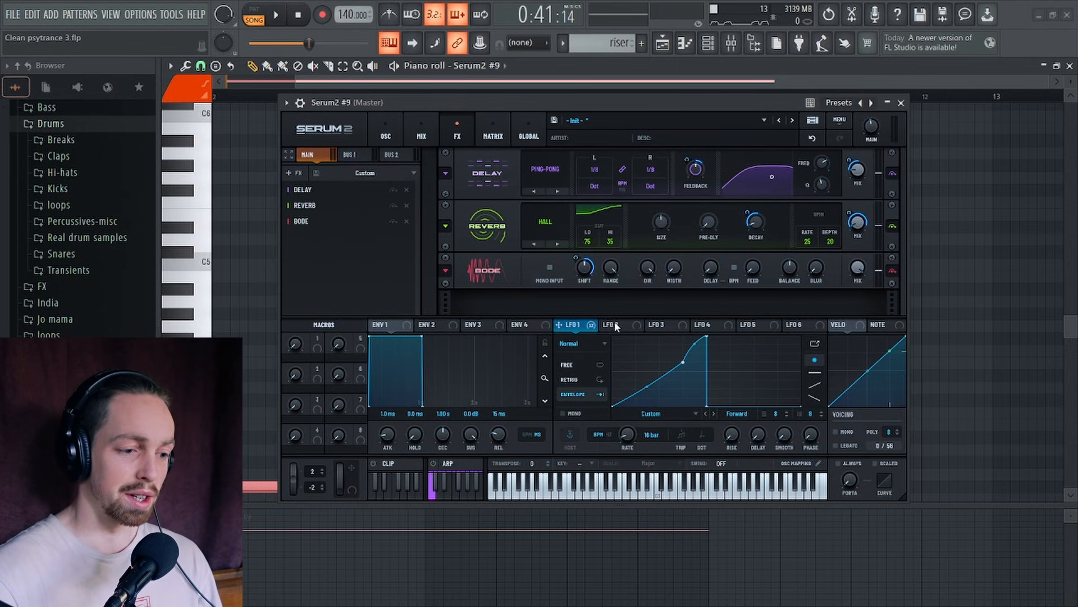
left_click_drag(668, 283, 854, 272)
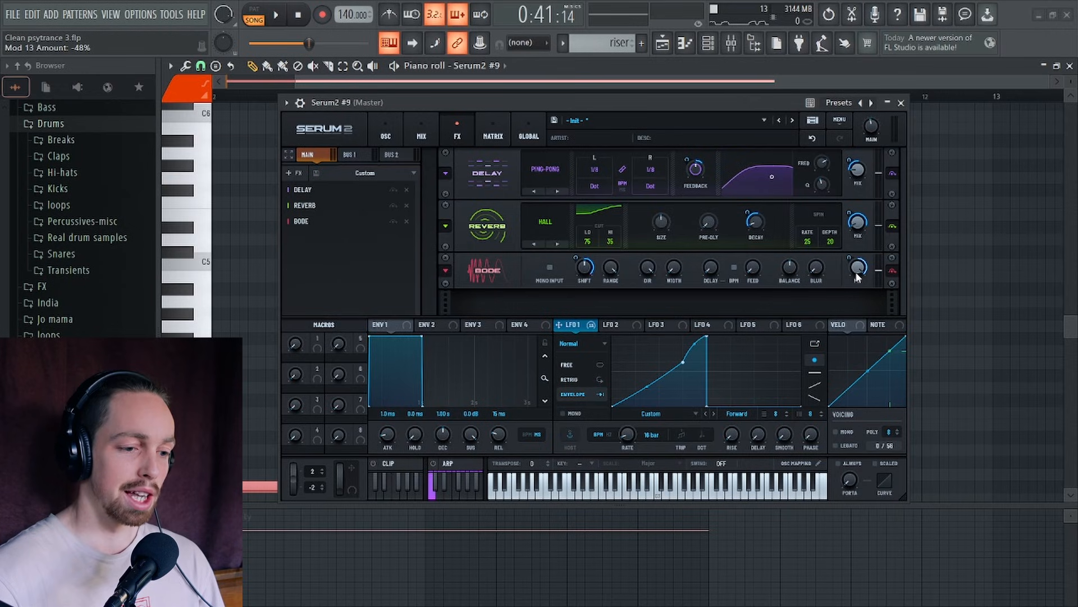
left_click_drag(712, 103, 702, 86)
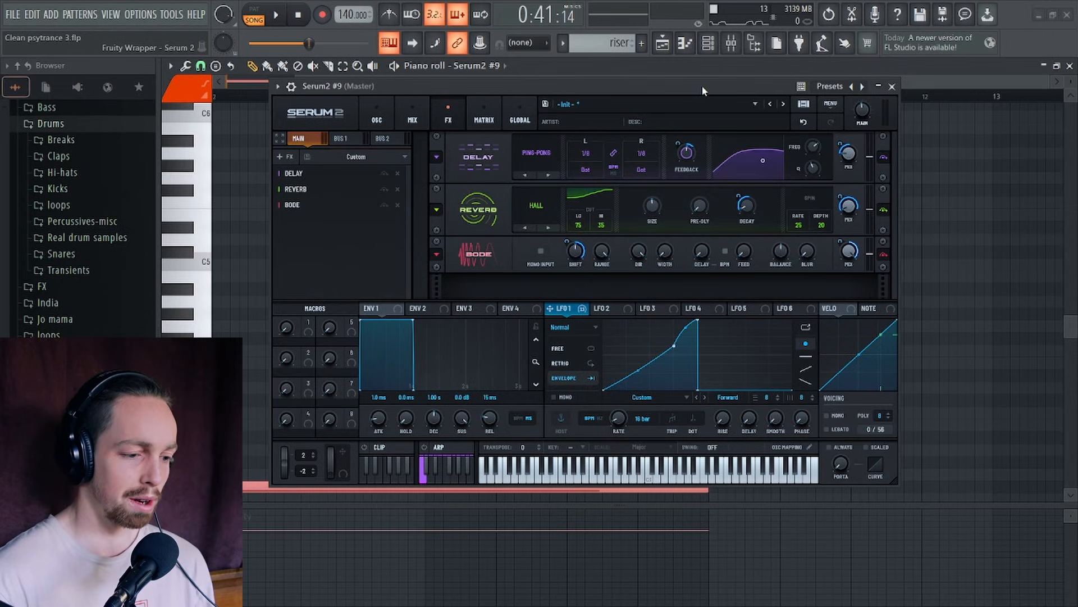
left_click_drag(727, 90, 716, 89)
key("space")
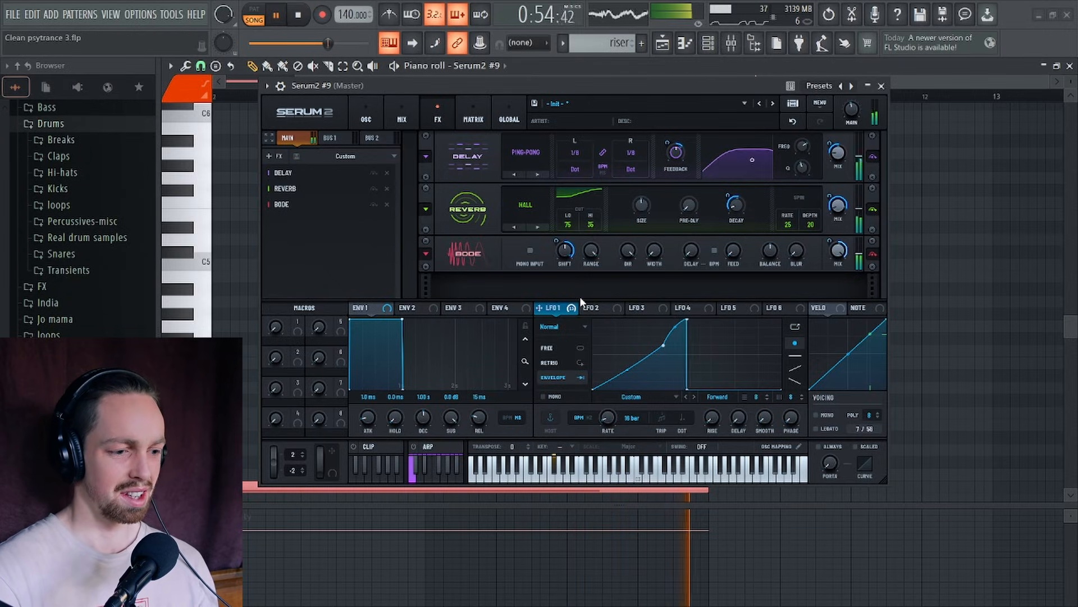
key("space")
Set LFO 1's modulation of the Bode shift to 71%, readjust the Bode range and play back the riser
mouse_move(556, 242)
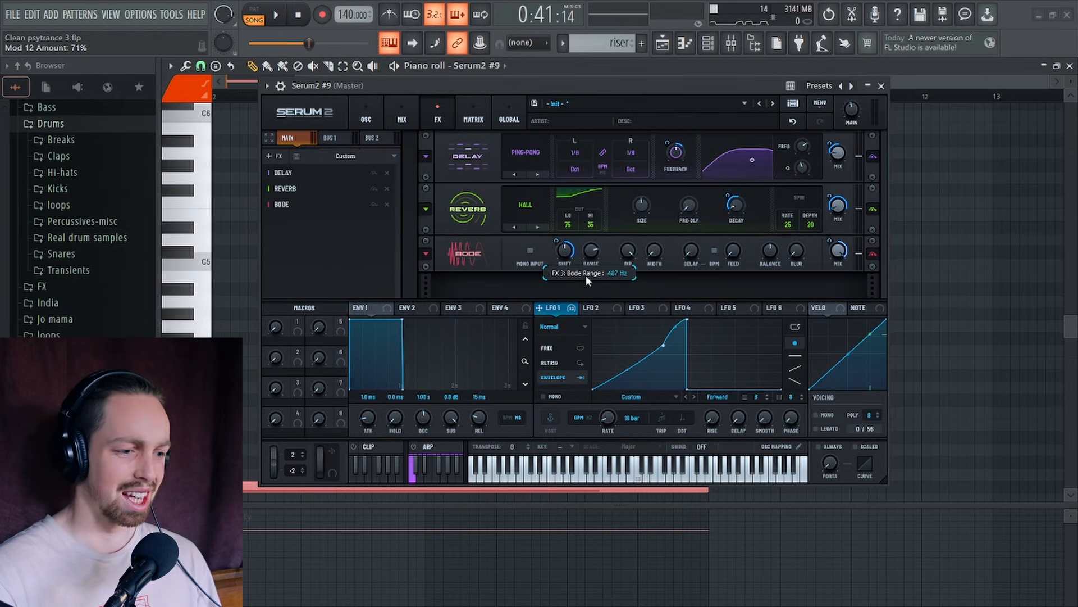
key("space")
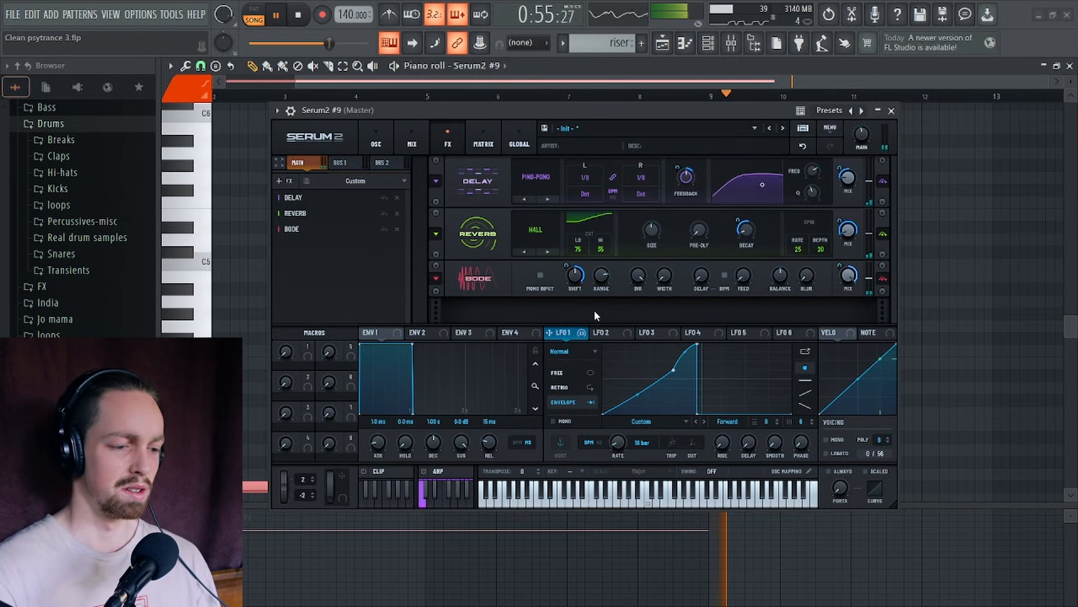
key("space")
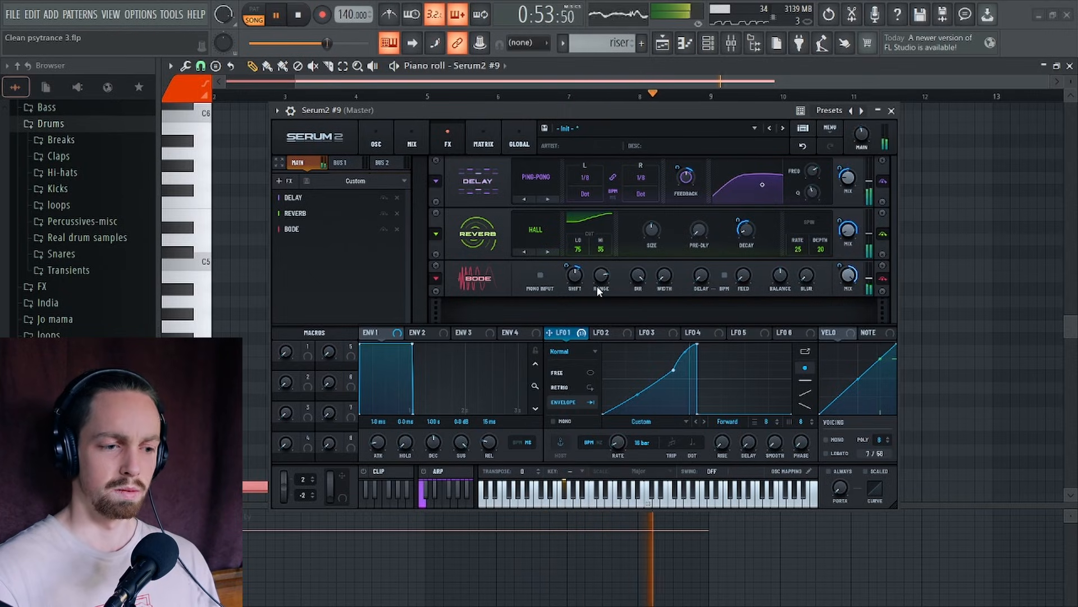
key("space")
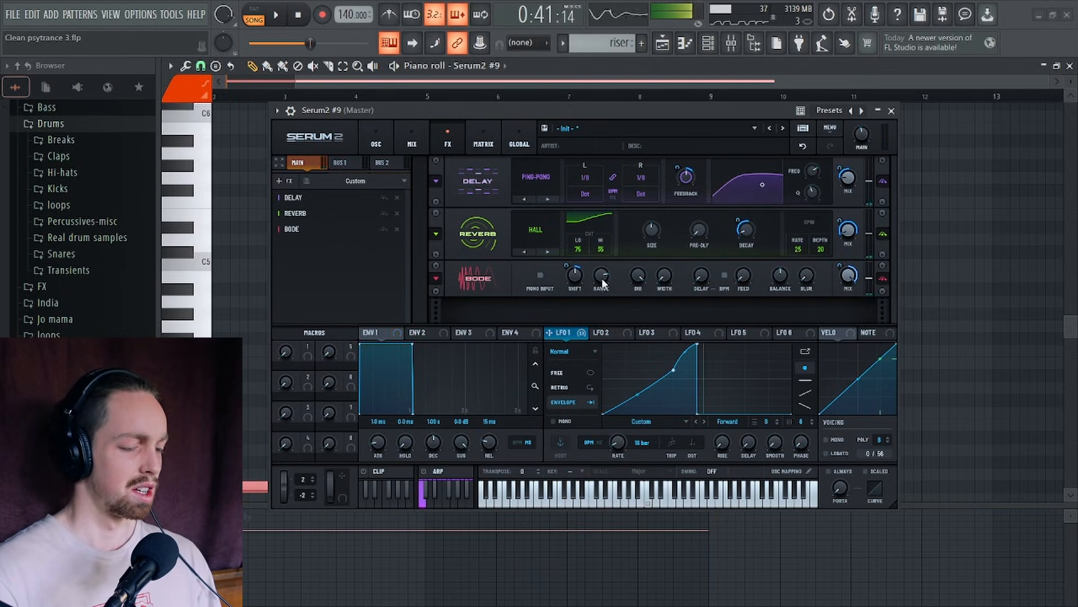
Move the Bode effect to the start of the main effects chain, ahead of the delay
left_click_drag(321, 230, 322, 200)
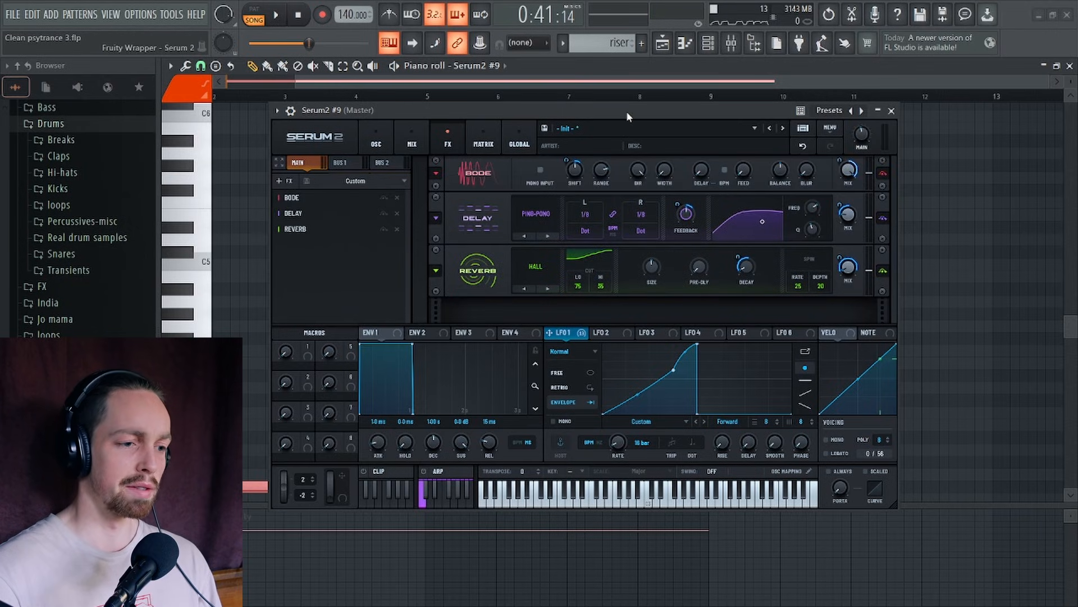
Play back the riser with the Bode effect placed ahead of the delay
left_click_drag(626, 110, 612, 97)
key("space")
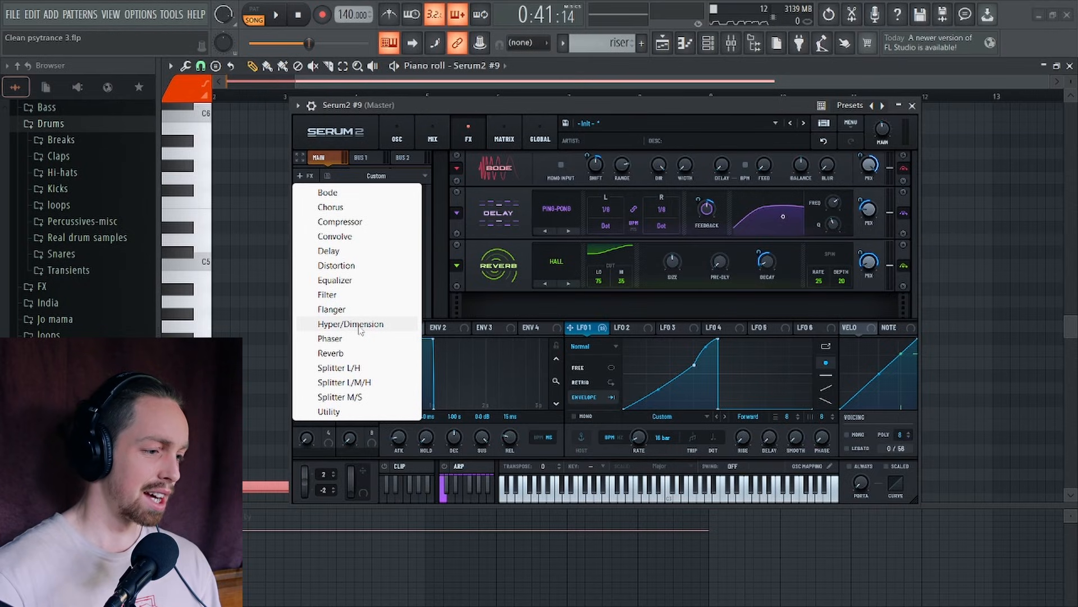
Add a BPM-synced Flanger to the main effects chain, modulate its mix with LFO 1 and play back the riser
left_click(349, 308)
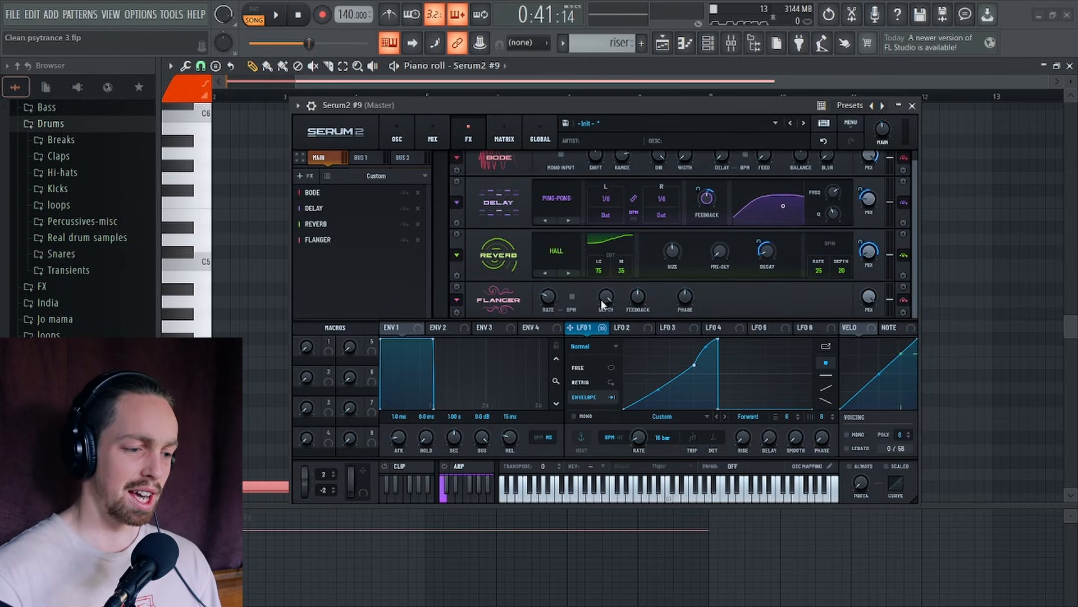
left_click_drag(550, 294, 550, 302)
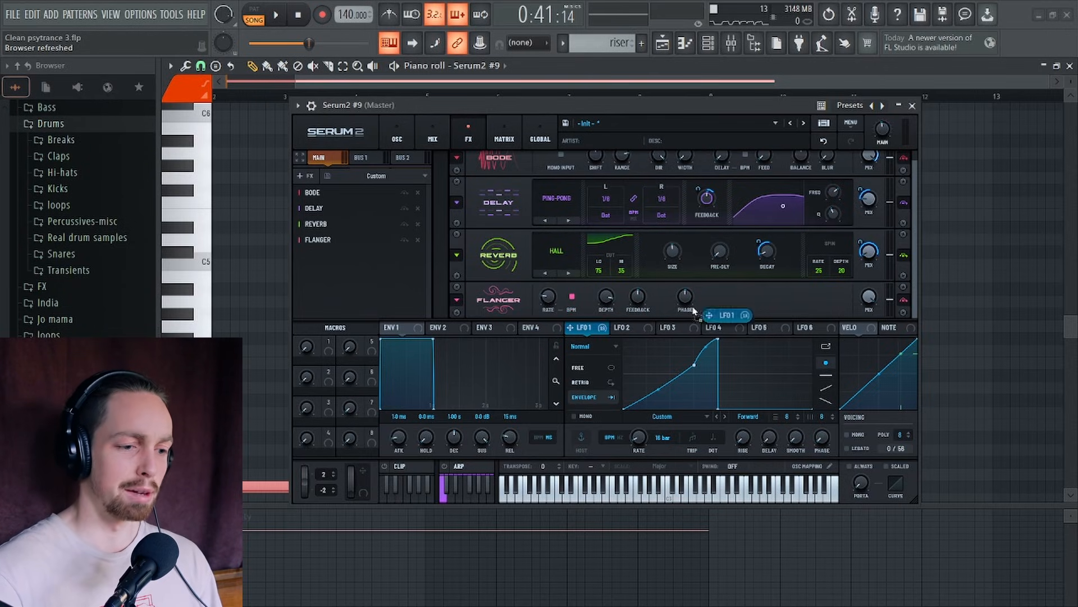
left_click_drag(694, 309, 861, 274)
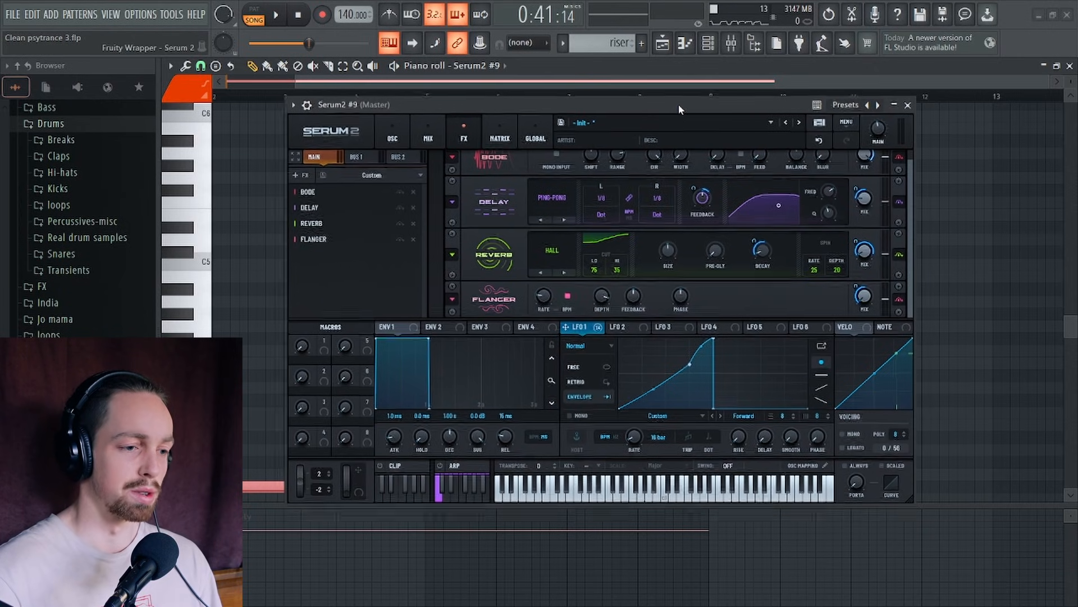
left_click_drag(678, 104, 662, 106)
key("space")
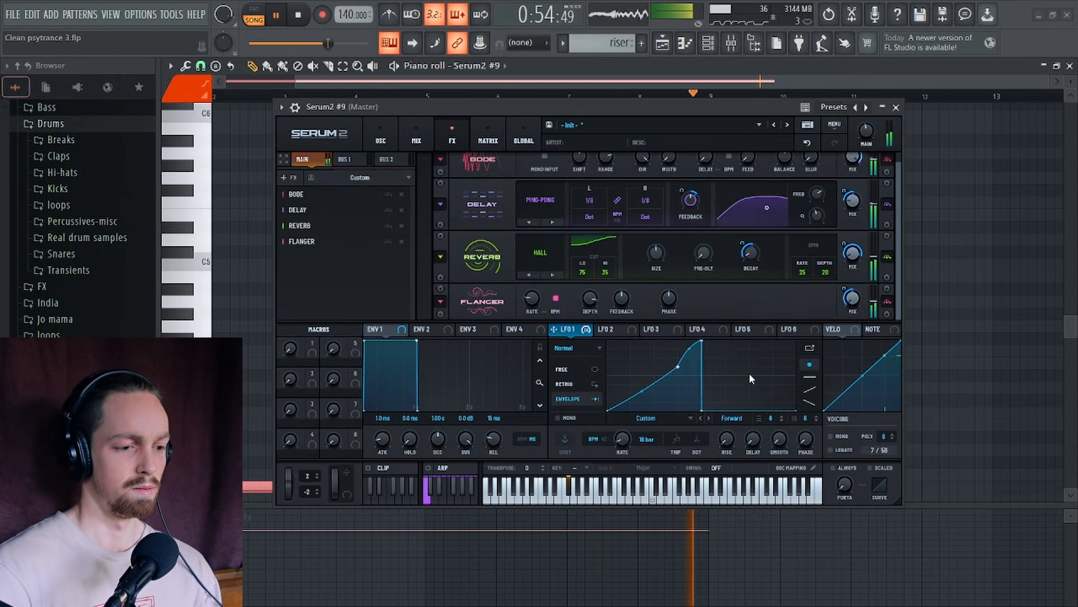
key("space")
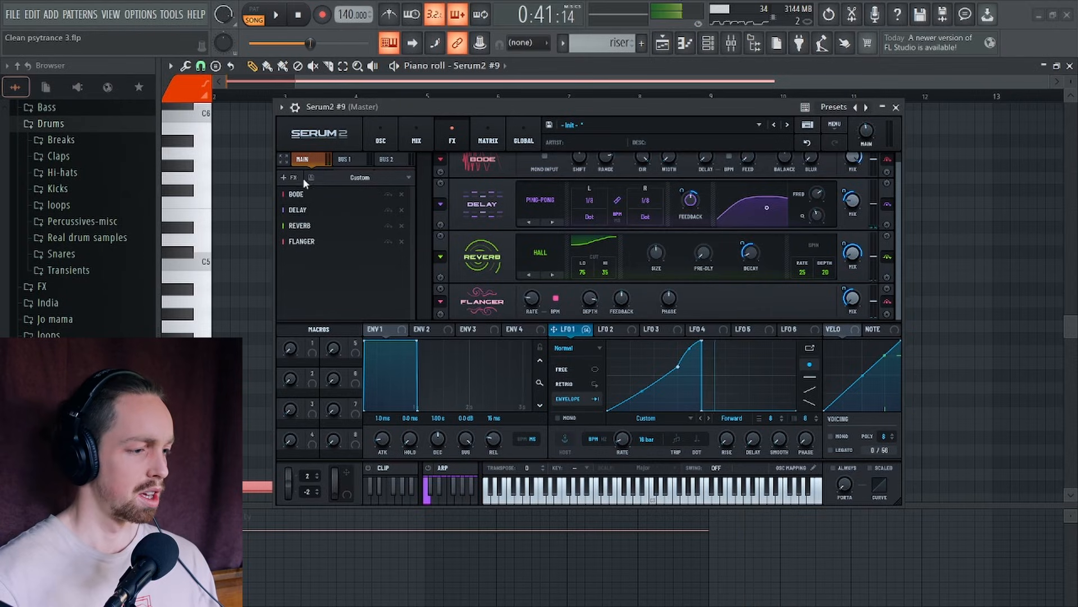
Add a Filter effect after the flanger, set its type to MG Low 24 and lower its resonance
left_click(290, 179)
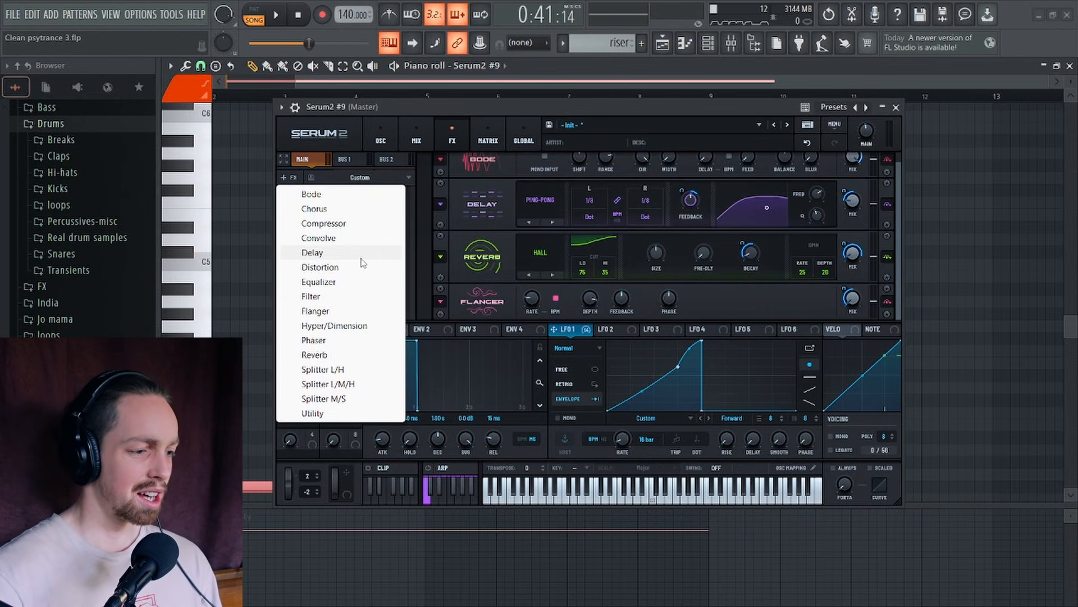
left_click(340, 304)
left_click(540, 291)
mouse_move(584, 313)
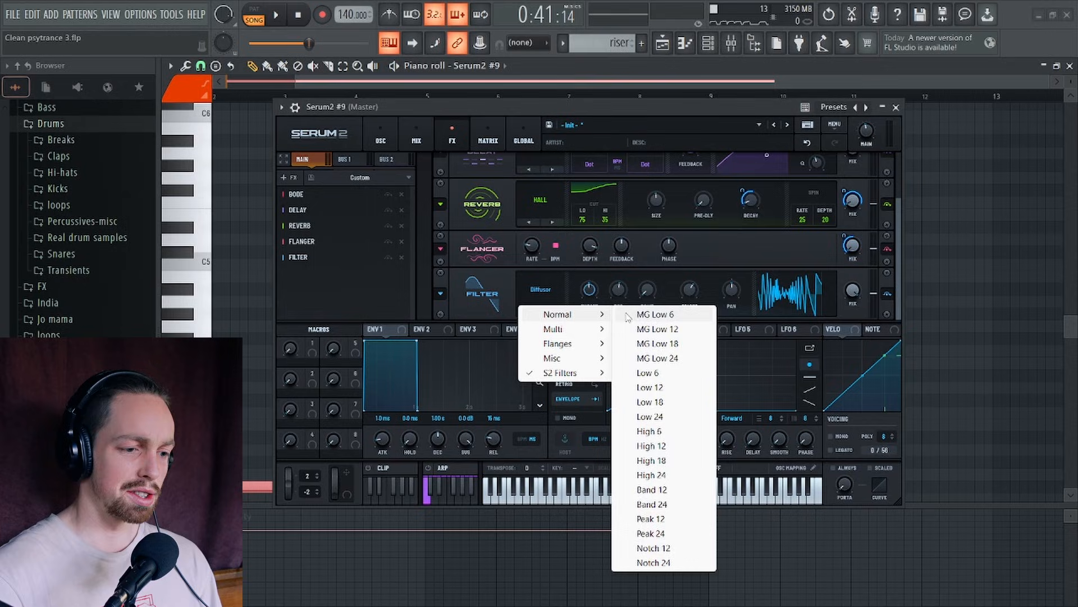
left_click(680, 358)
left_click_drag(617, 292, 635, 520)
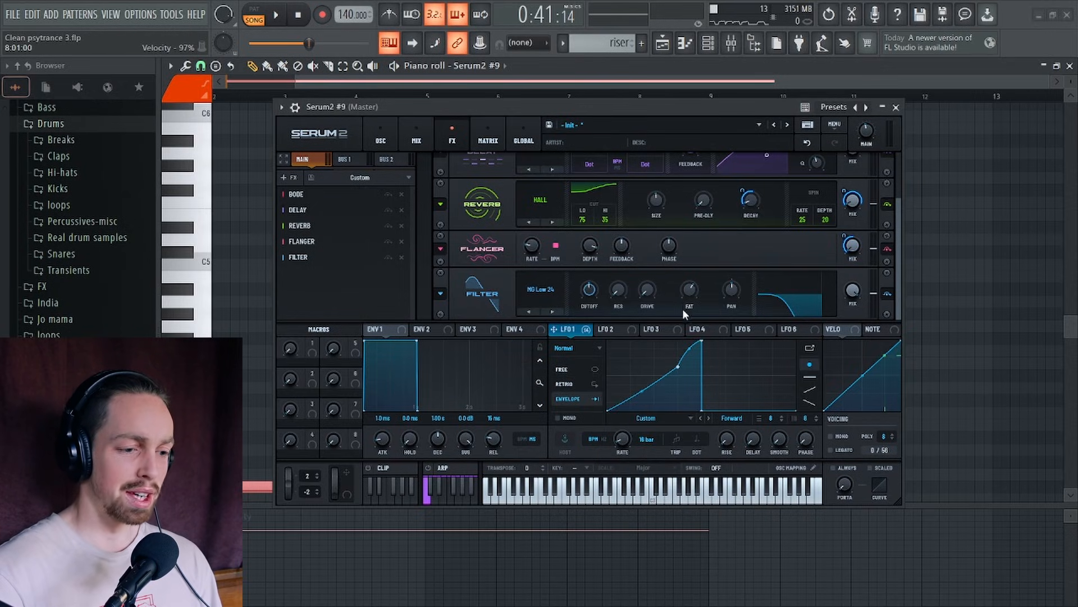
Modulate the filter effect's cutoff with LFO 4 at 37% and flatten LFO 4's curve by lowering its centre point to zero
left_click(698, 330)
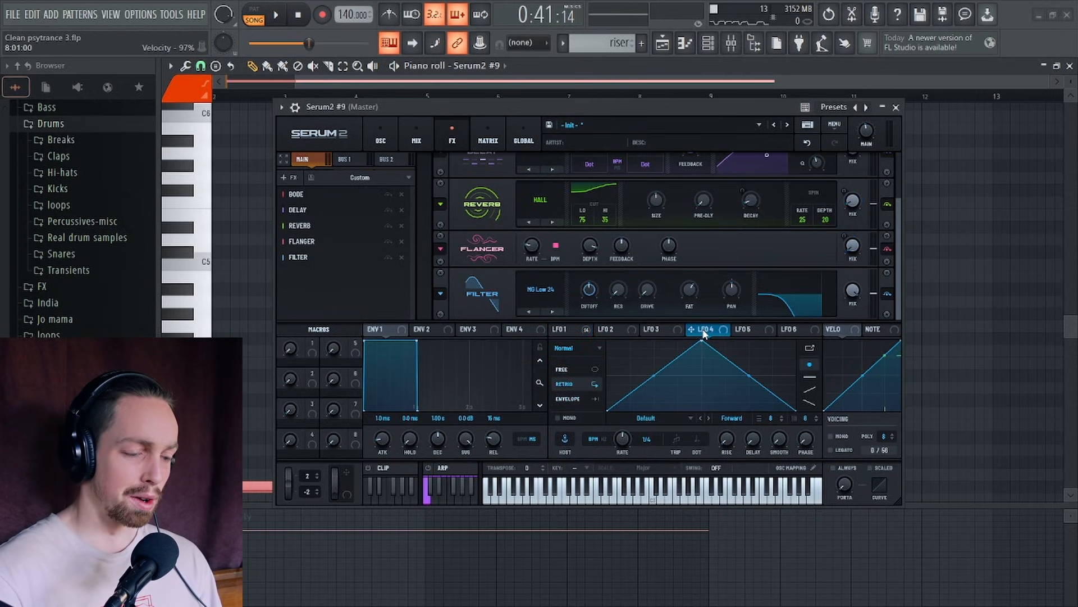
left_click_drag(582, 286, 589, 289)
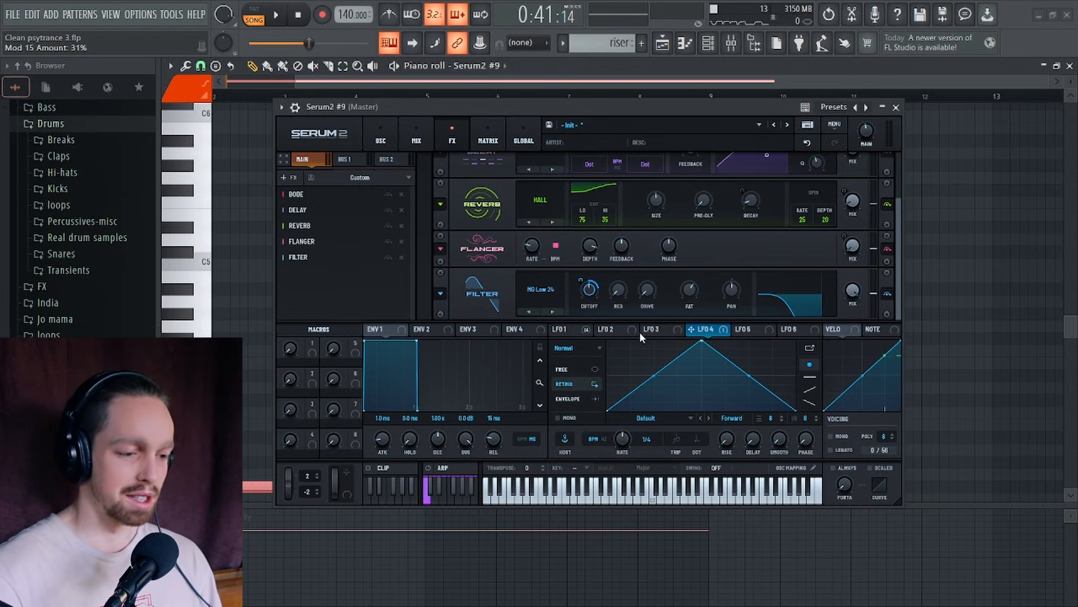
left_click_drag(707, 342, 703, 422)
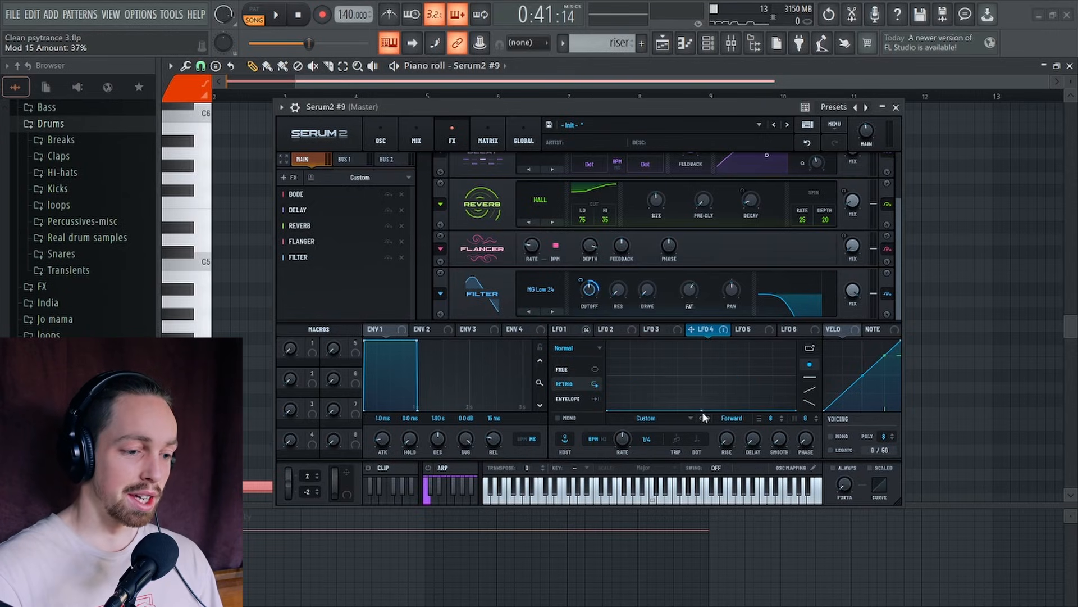
Modulate the vertical position of LFO 4's centre point through LFO Bus 1 with Macro 1, raising the modulation amount to its maximum
right_click(704, 417)
mouse_move(821, 506)
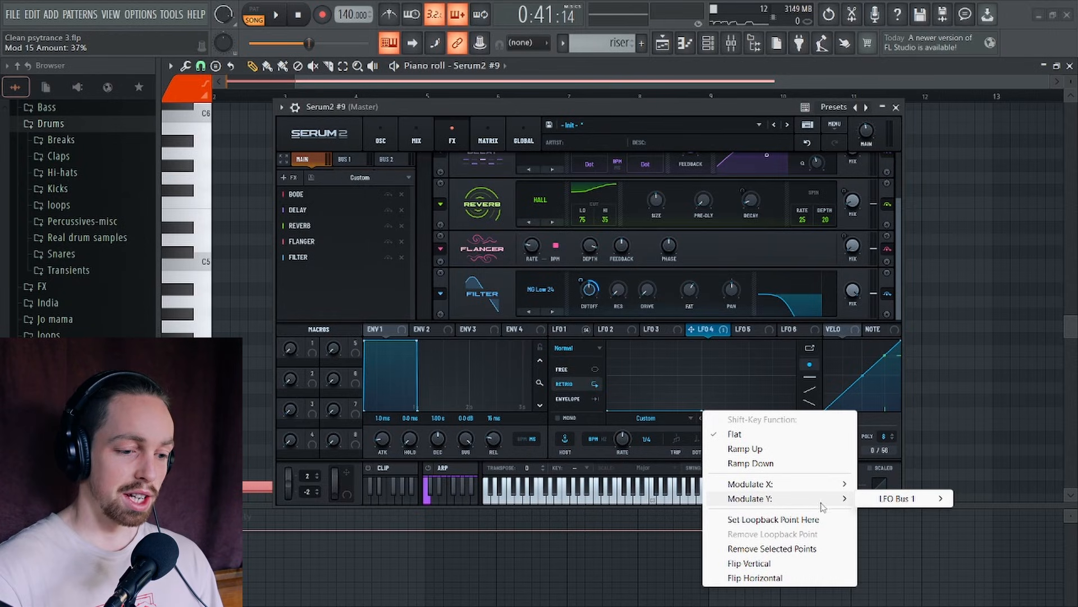
mouse_move(932, 503)
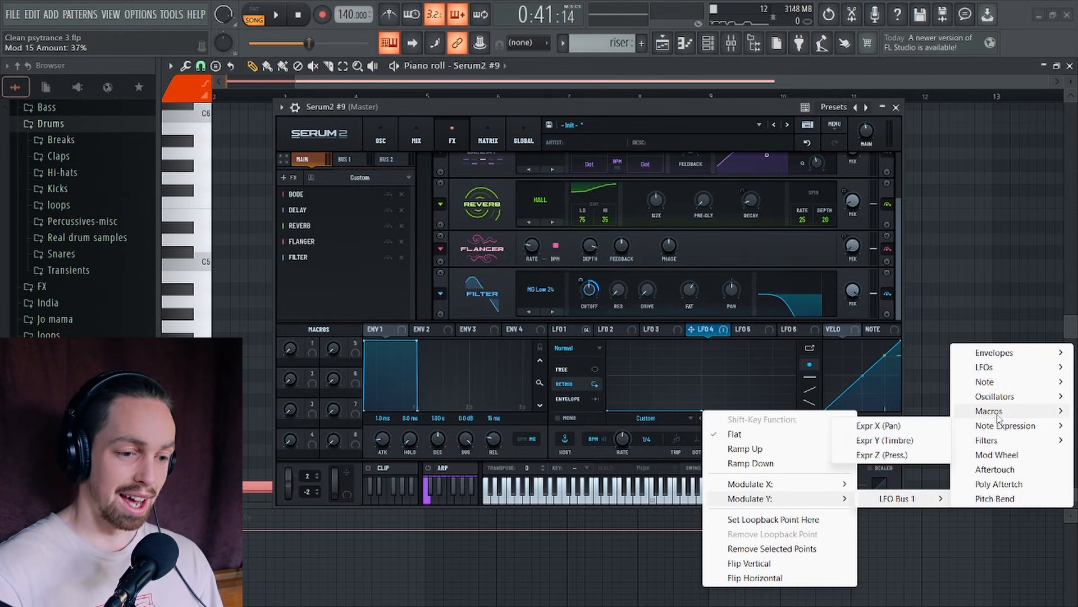
mouse_move(997, 415)
left_click(904, 416)
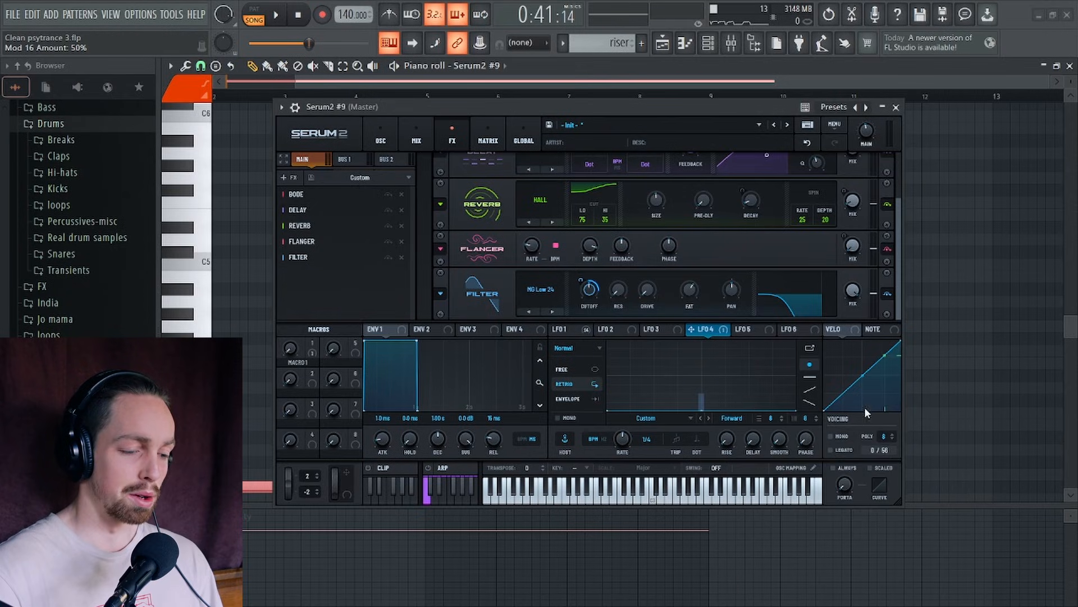
left_click(481, 135)
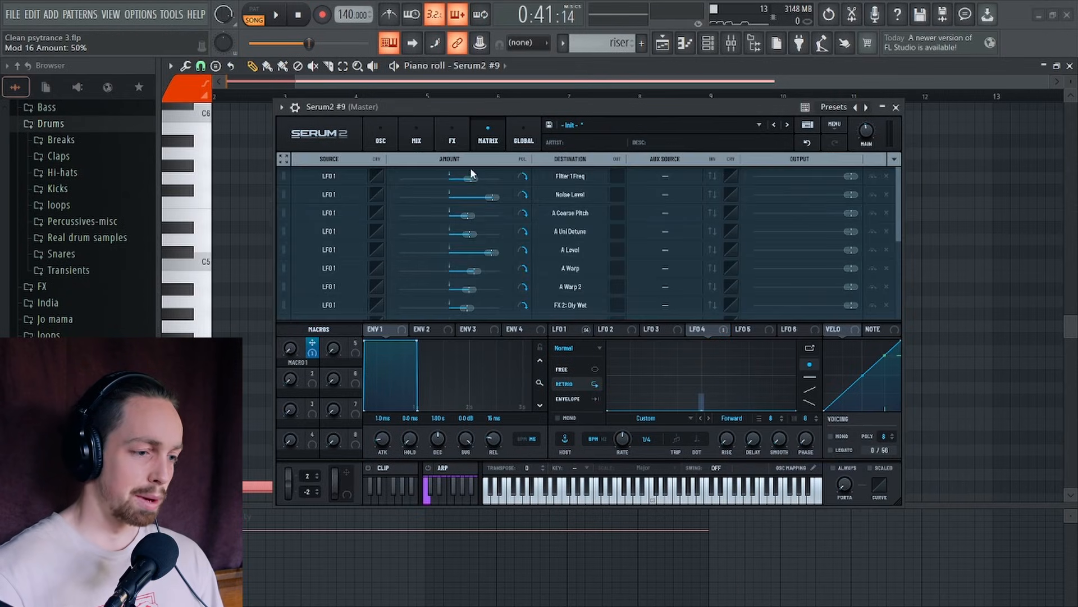
scroll(899, 230, "down", 3)
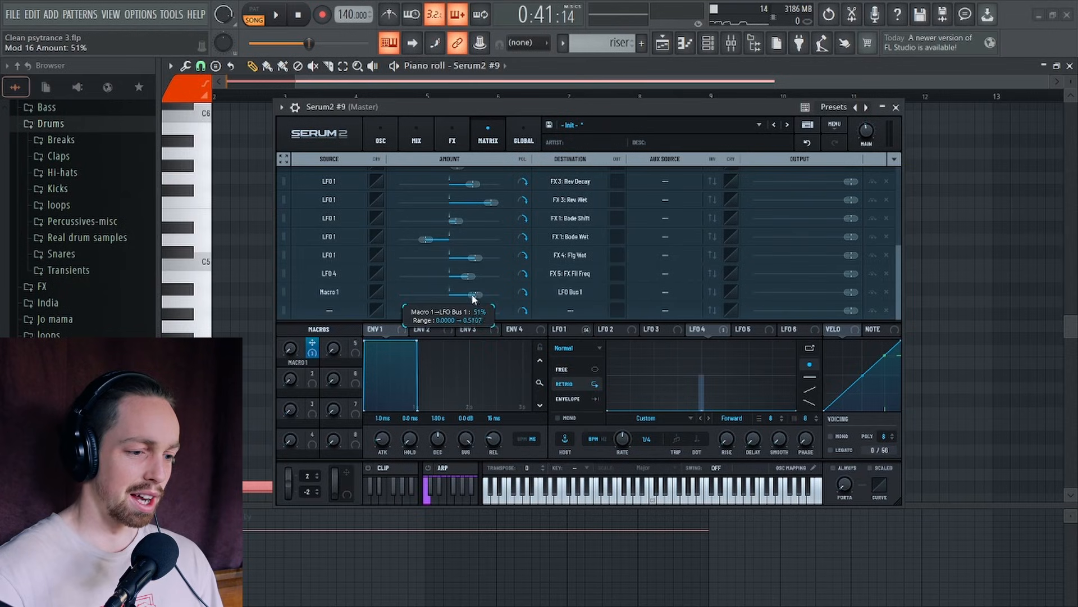
left_click_drag(474, 294, 500, 294)
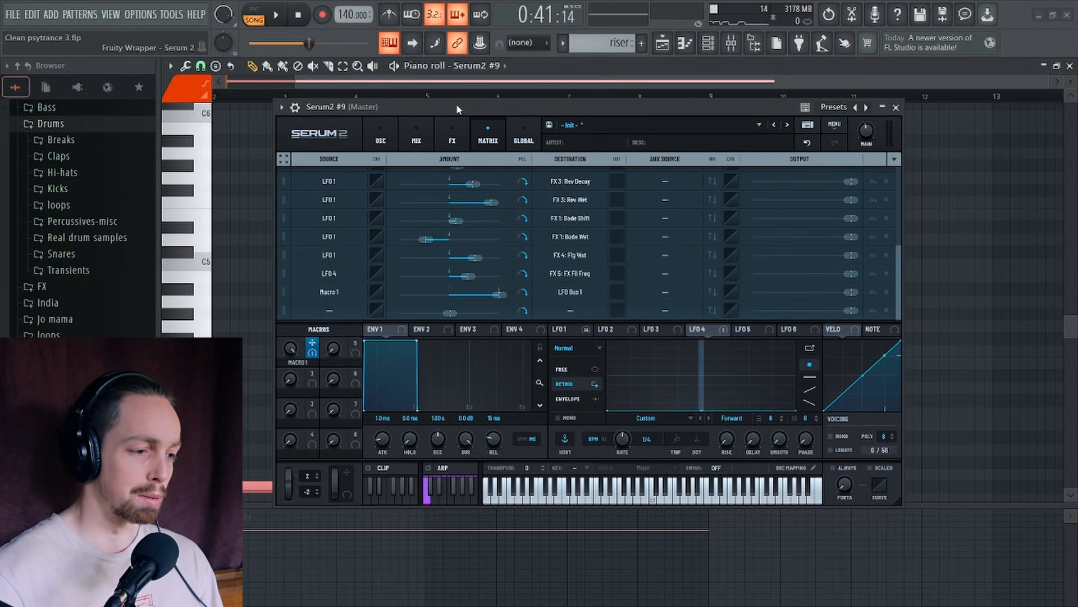
Assign LFO 1 to modulate the filter effect's cutoff at 39% and Macro 1 at 100%
left_click(381, 135)
left_click(453, 138)
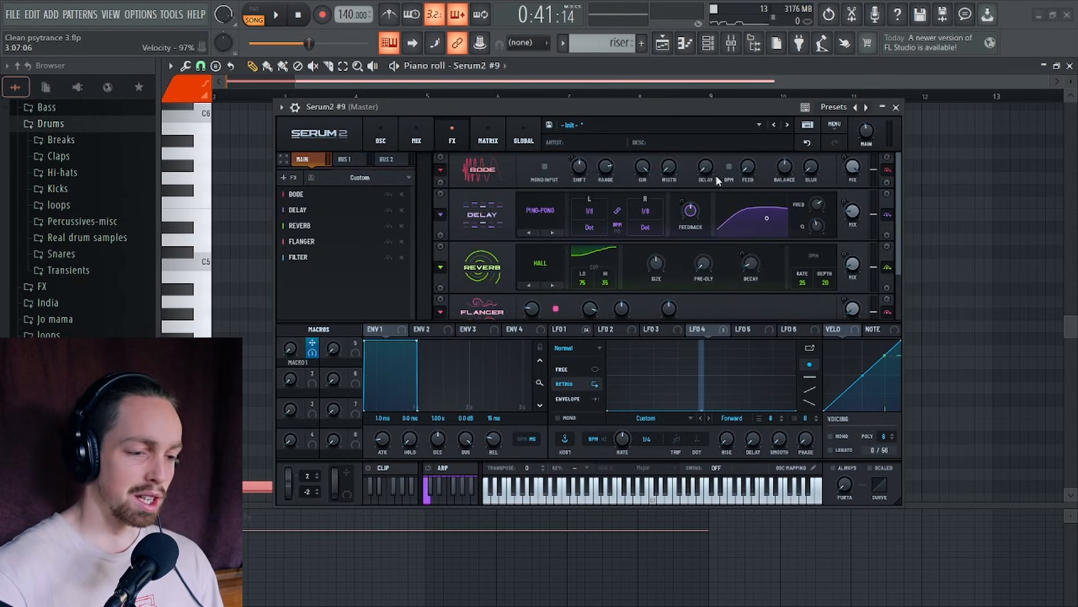
scroll(900, 218, "down", 2)
left_click(586, 331)
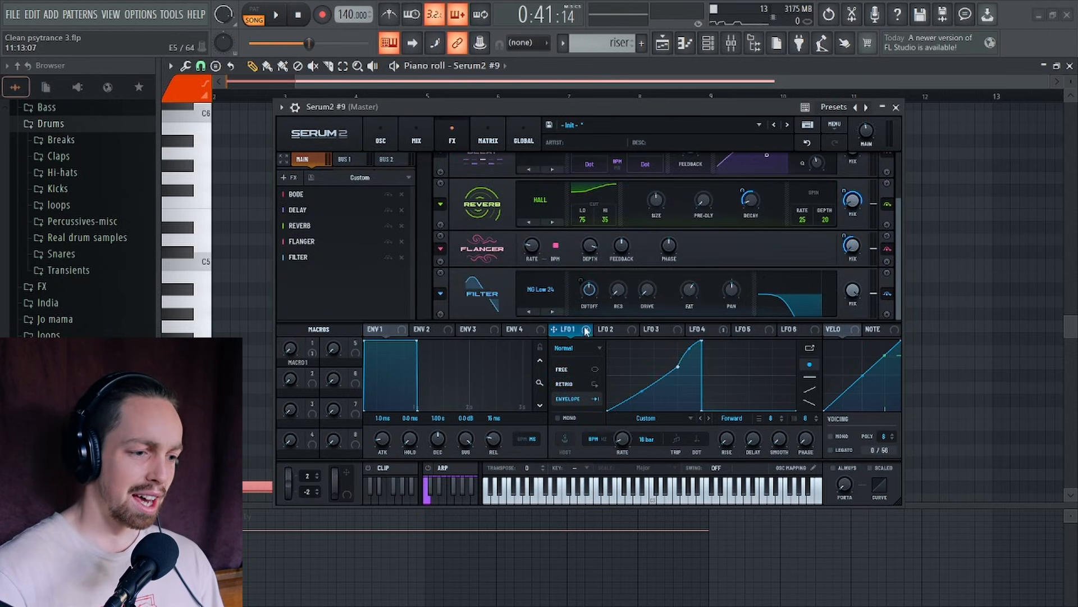
left_click_drag(590, 300, 586, 288)
left_click(530, 331)
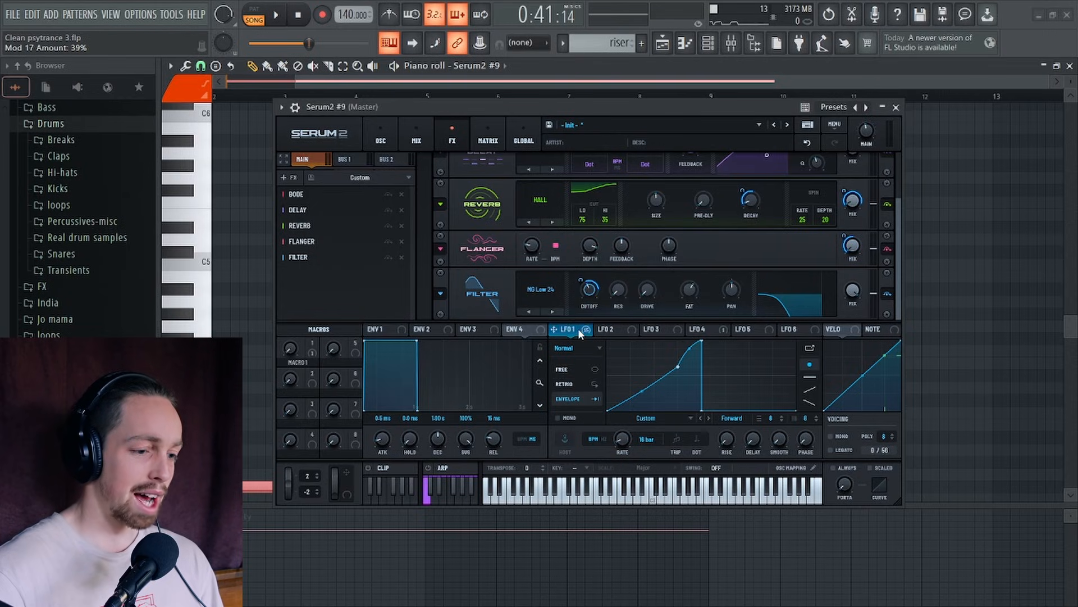
left_click_drag(578, 329, 289, 353)
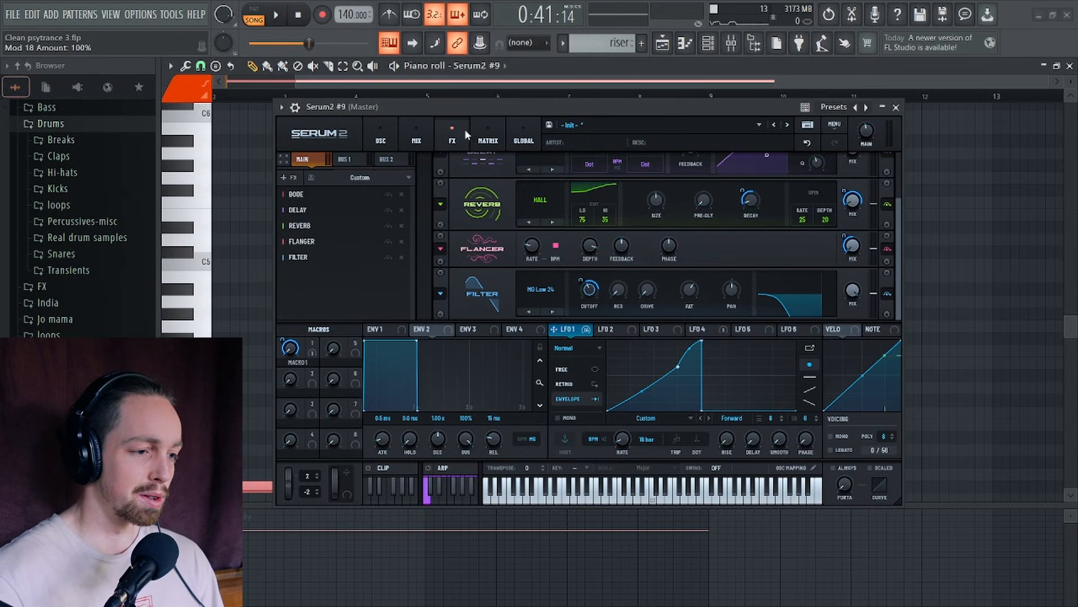
Set LFO 4's rate to 1/16 and play back the riser
left_click_drag(483, 106, 482, 98)
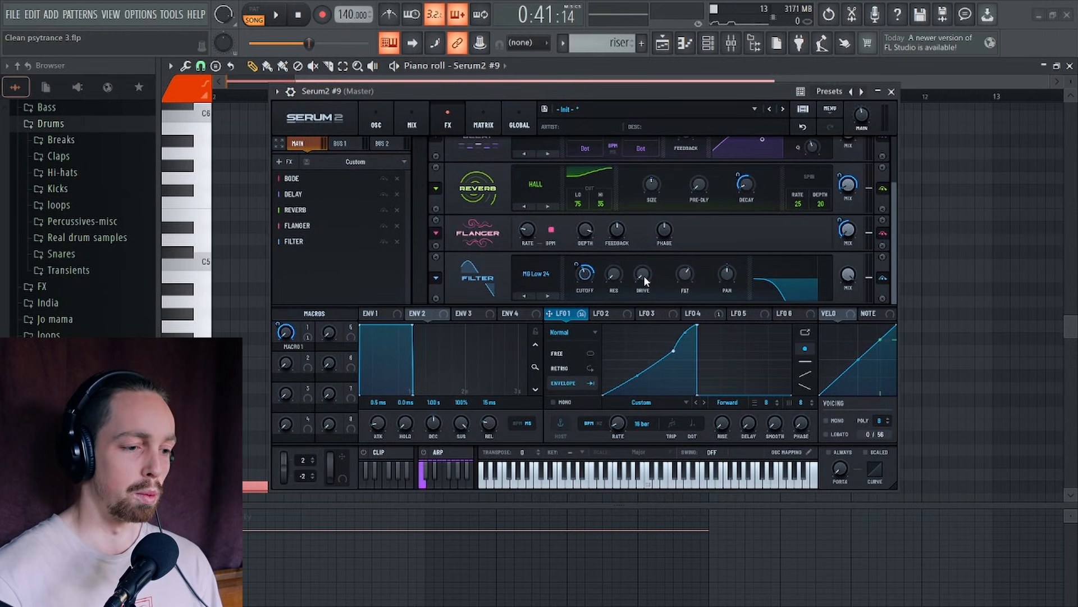
left_click(695, 313)
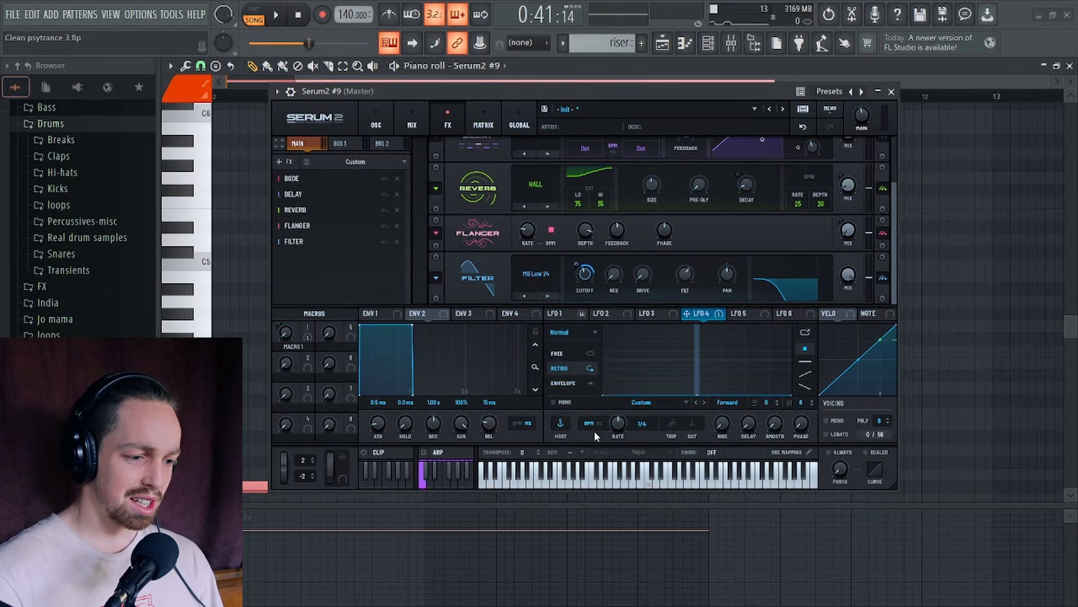
left_click_drag(617, 425, 616, 434)
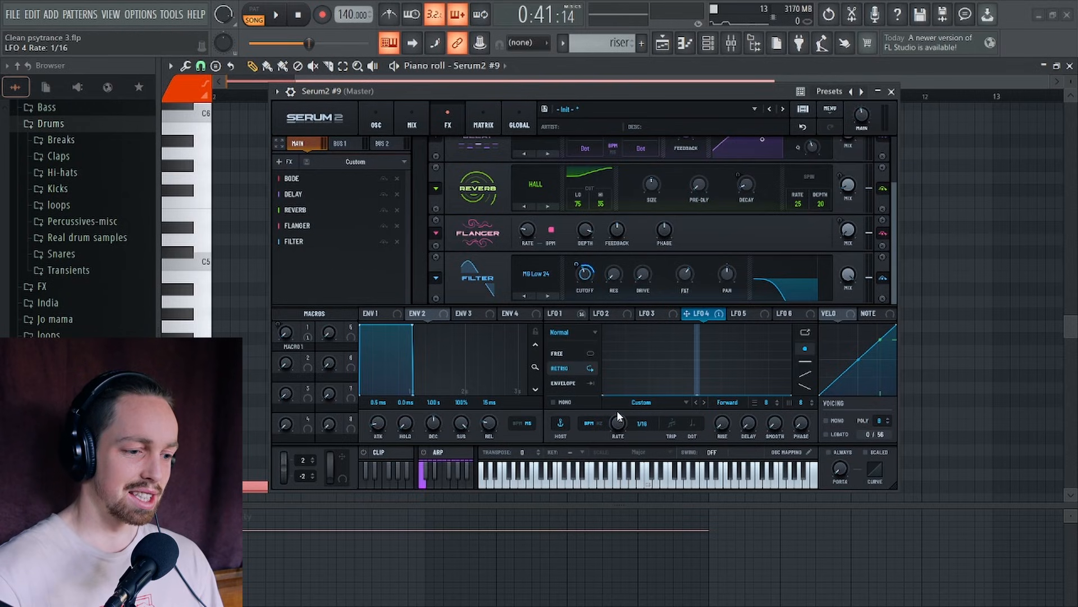
left_click_drag(628, 98, 623, 74)
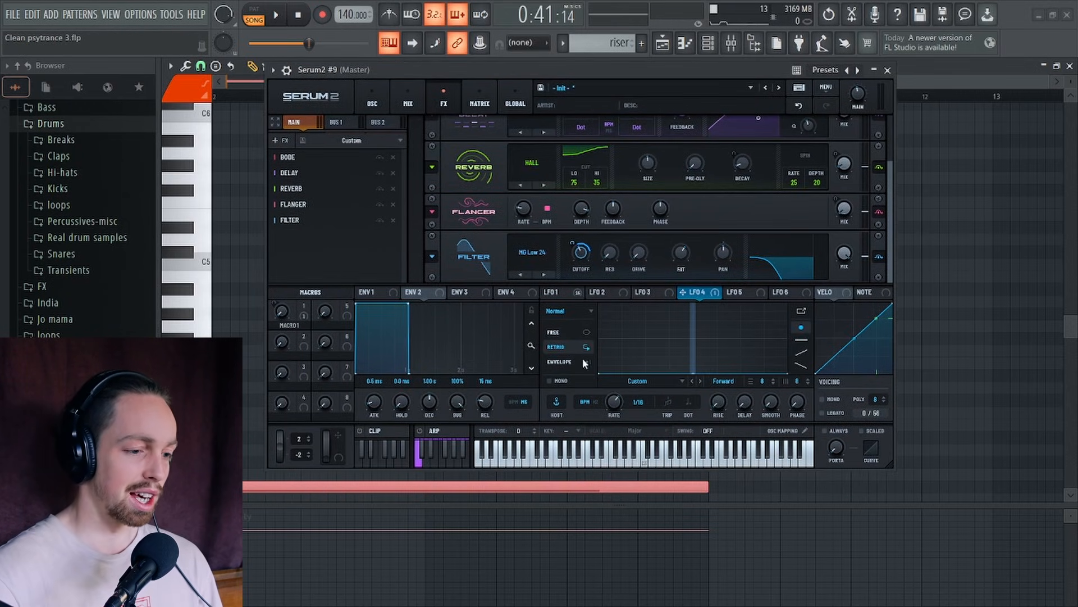
key("space")
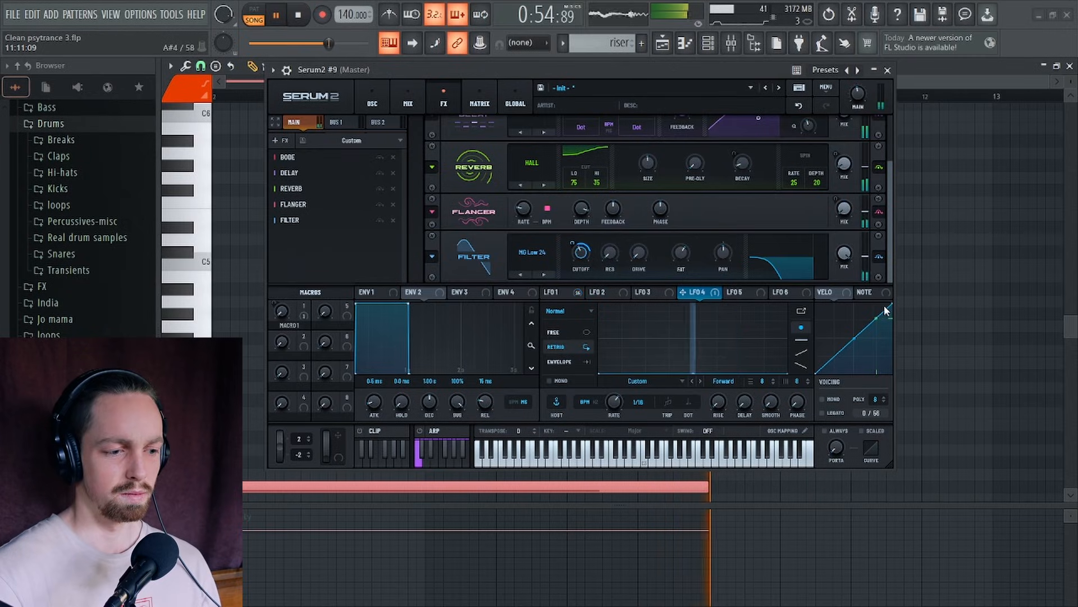
key("space")
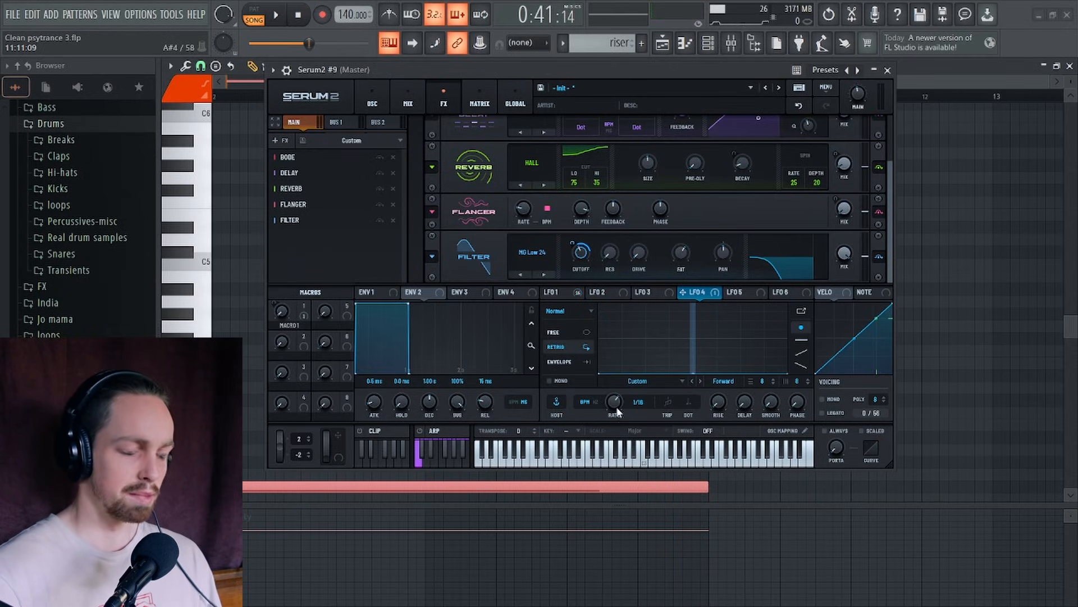
Switch LFO 4's rate from BPM to Hz, modulate it with LFO 1 and set the base rate to 1.6 Hz
left_click(587, 403)
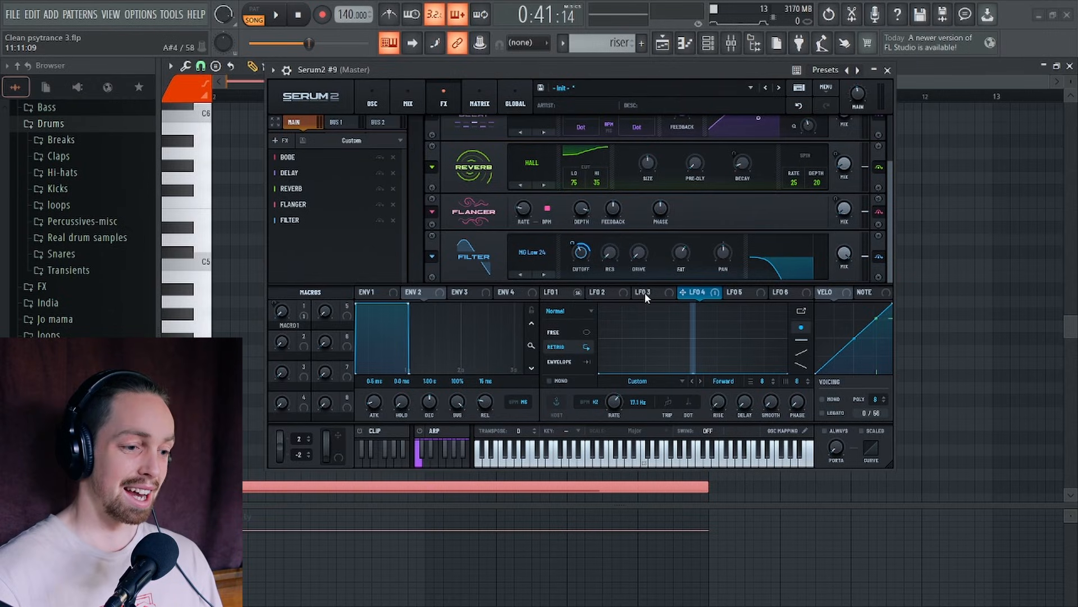
left_click(563, 293)
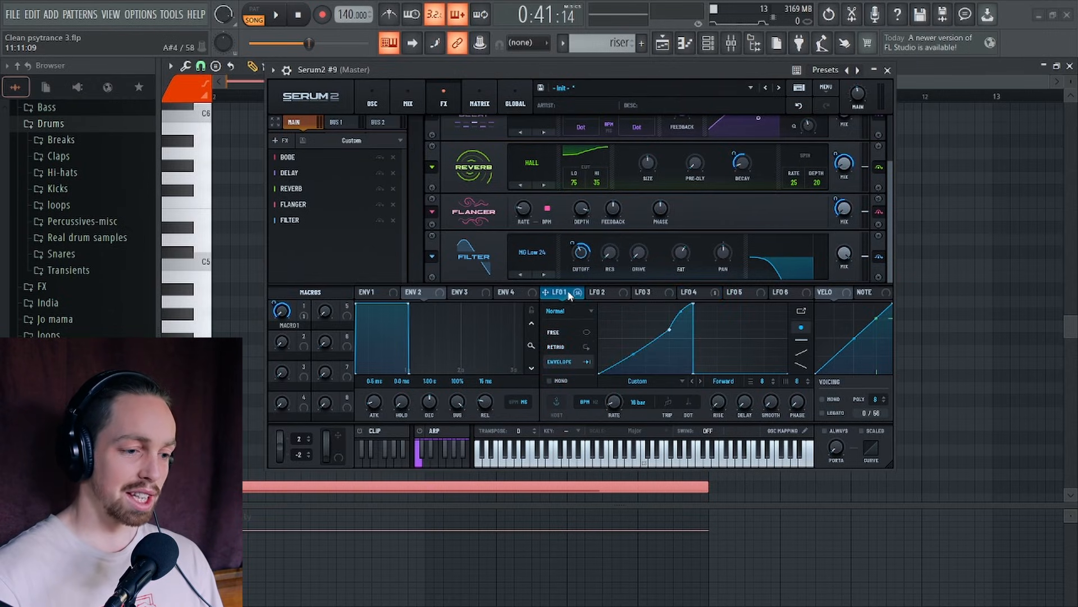
left_click_drag(570, 294, 616, 409)
left_click(684, 293)
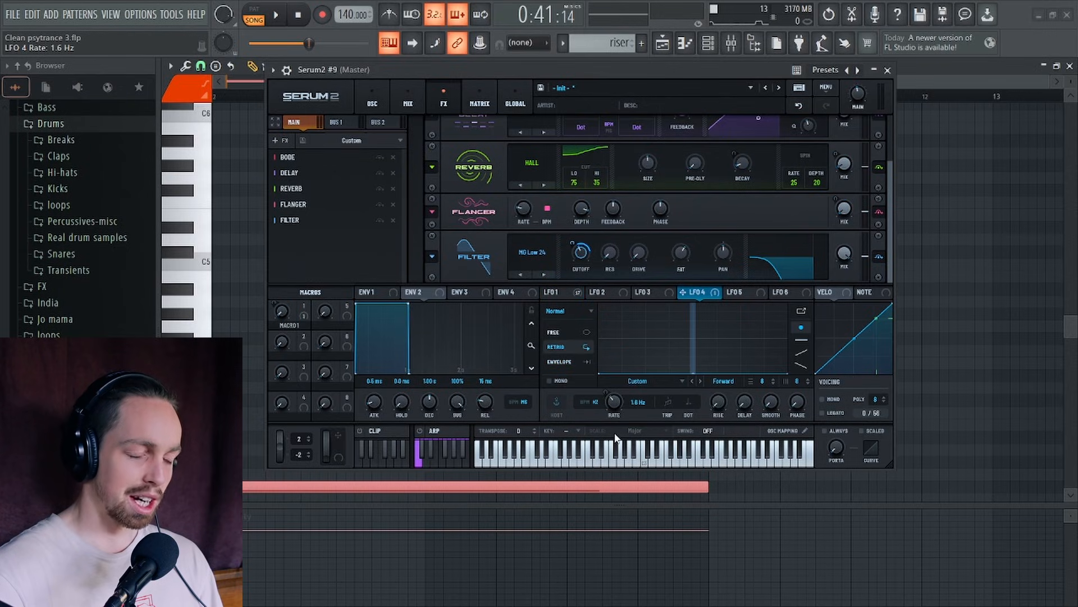
Increase the amount of LFO 1's modulation of the LFO 4 rate in the modulation matrix and play back the riser
left_click(481, 101)
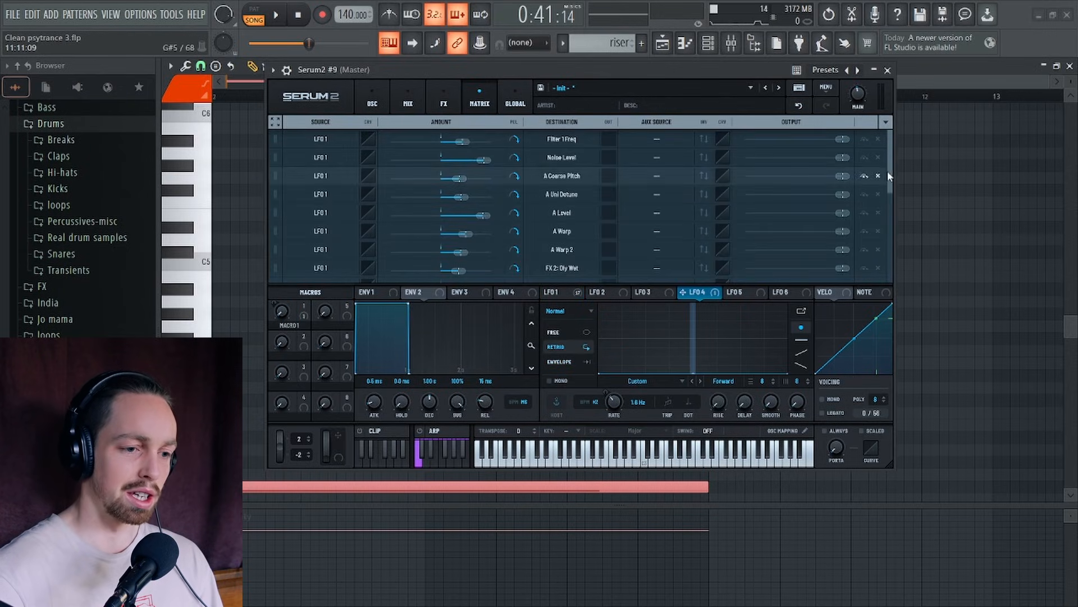
left_click_drag(891, 172, 888, 323)
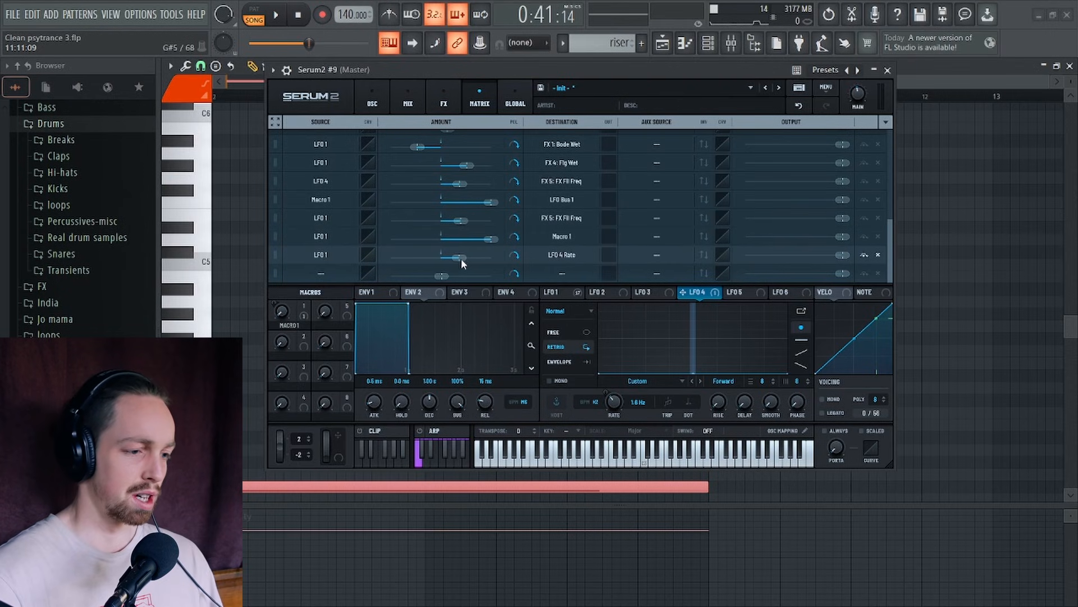
left_click_drag(460, 258, 466, 258)
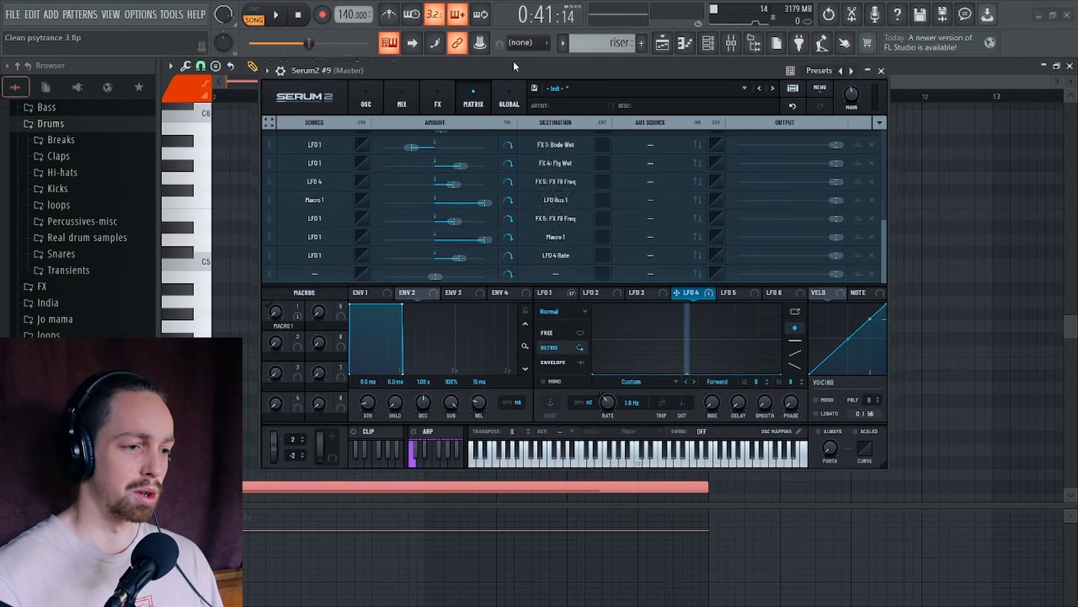
key("space")
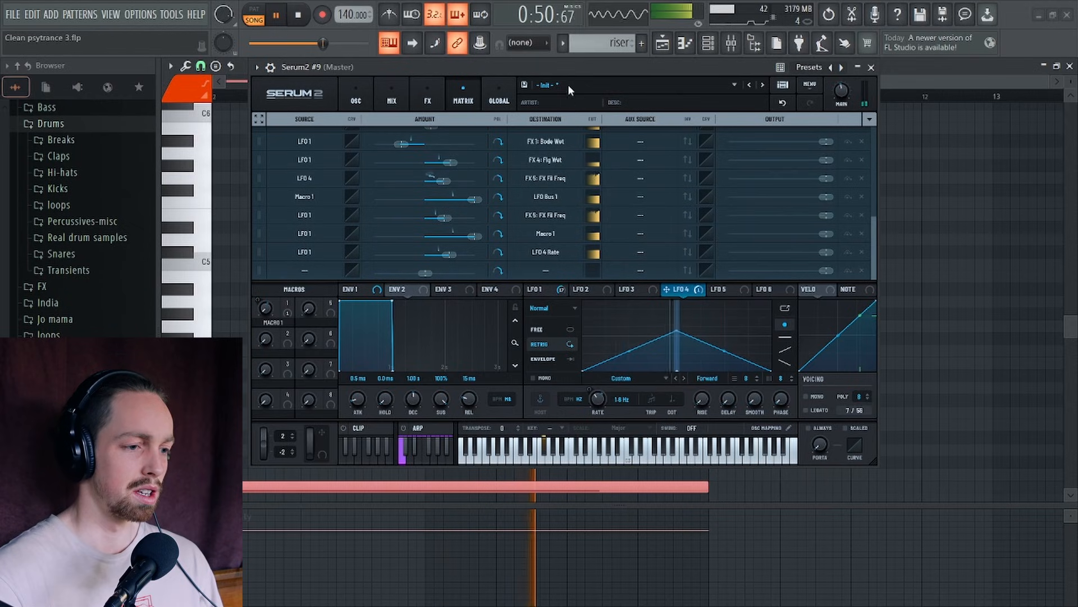
Assign LFO 4 to modulate oscillator A's level, set the modulation amount to 24% and play back the riser
left_click_drag(572, 67, 608, 59)
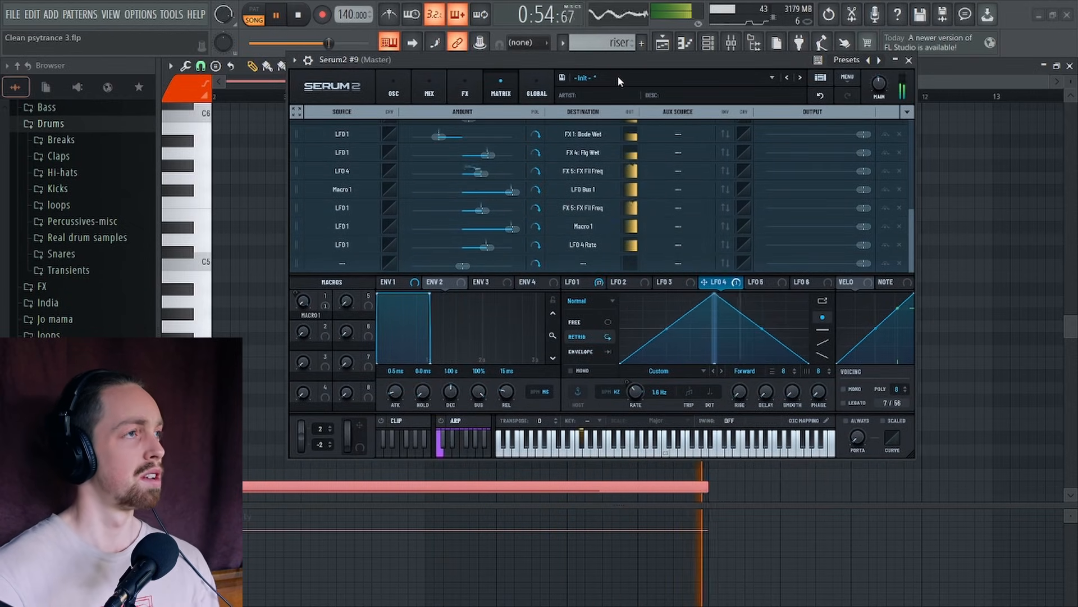
key("space")
left_click_drag(610, 61, 624, 37)
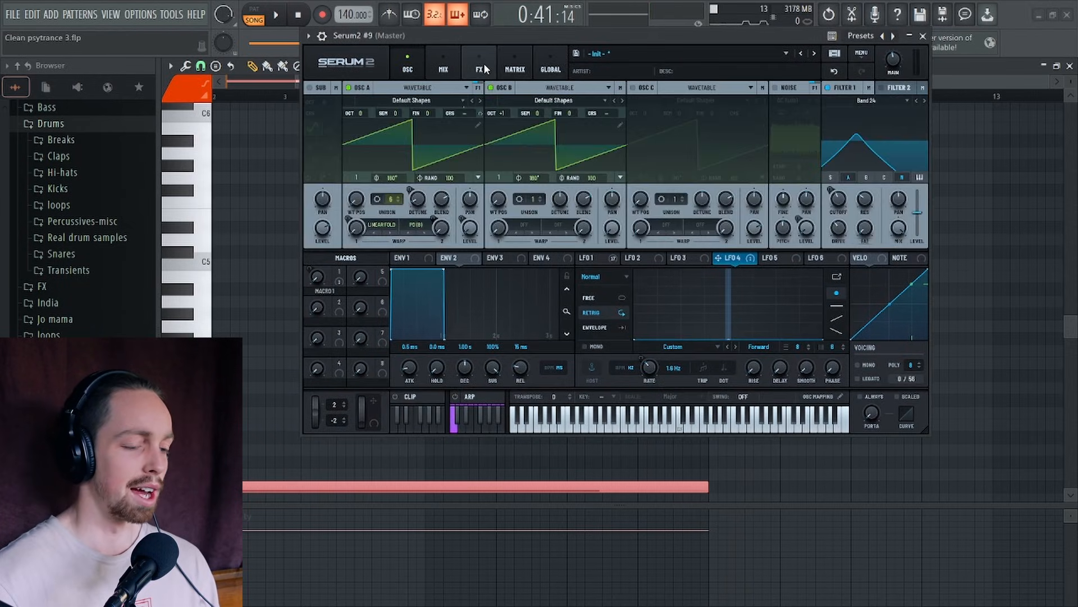
left_click_drag(719, 257, 468, 229)
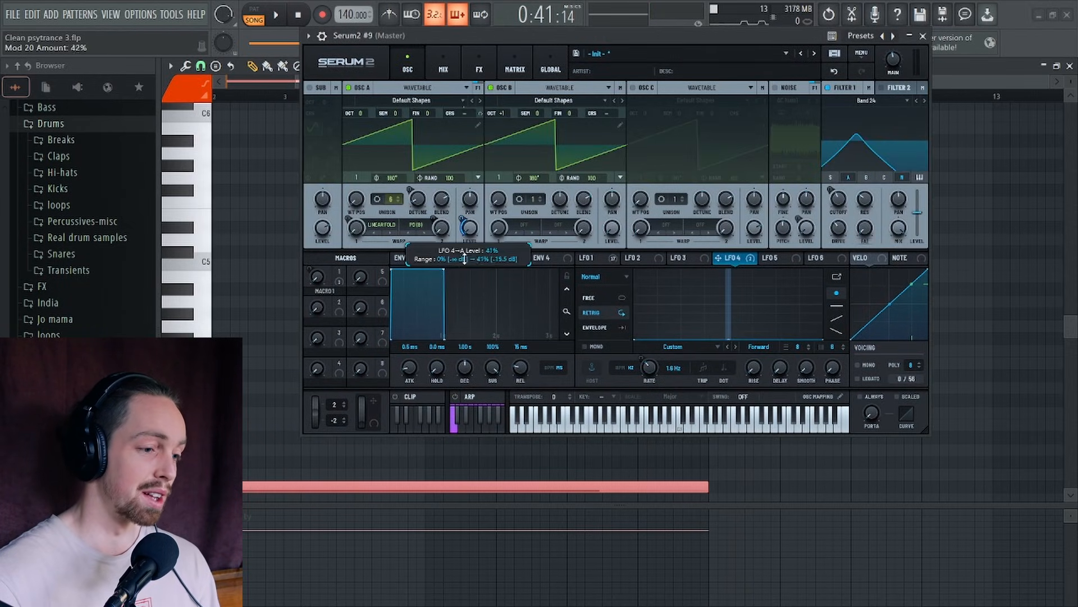
key("space")
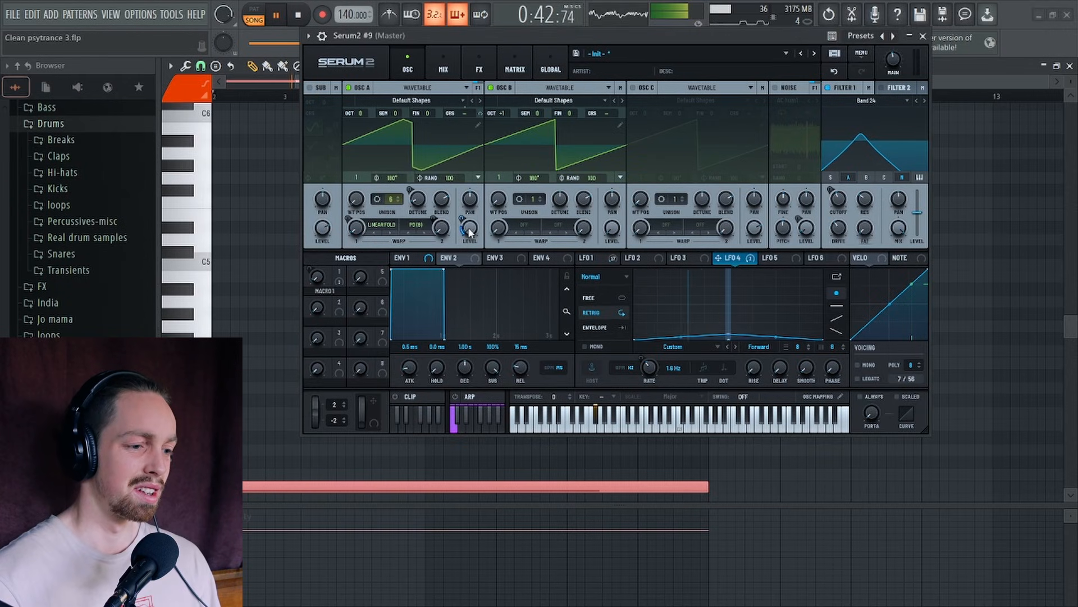
left_click_drag(464, 218, 465, 218)
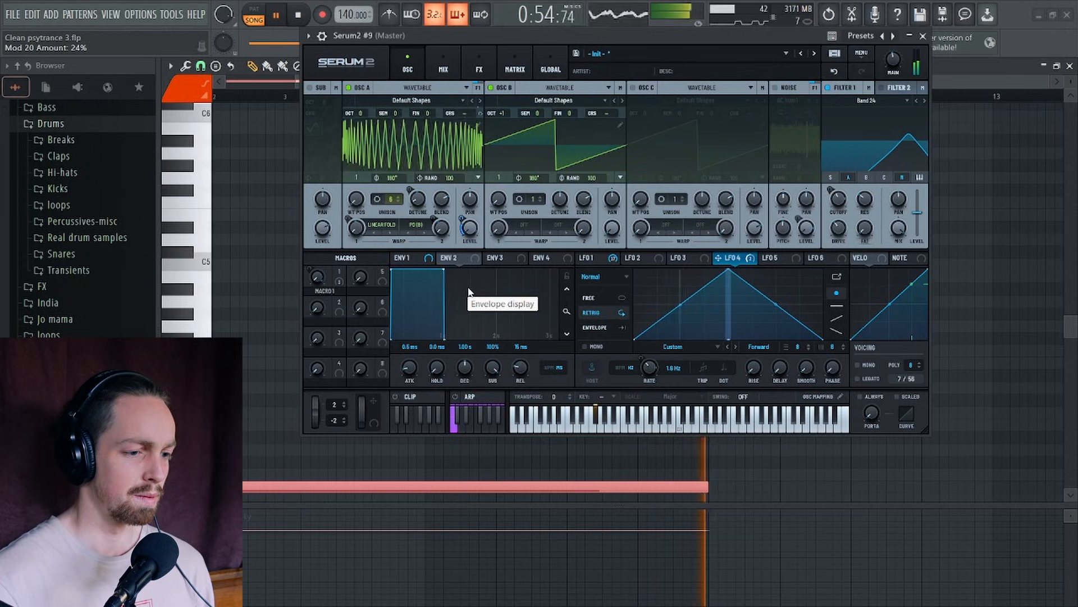
key("space")
Move the filter effect between the Bode and delay effects in the main effects chain and play back the riser
left_click_drag(573, 40, 567, 50)
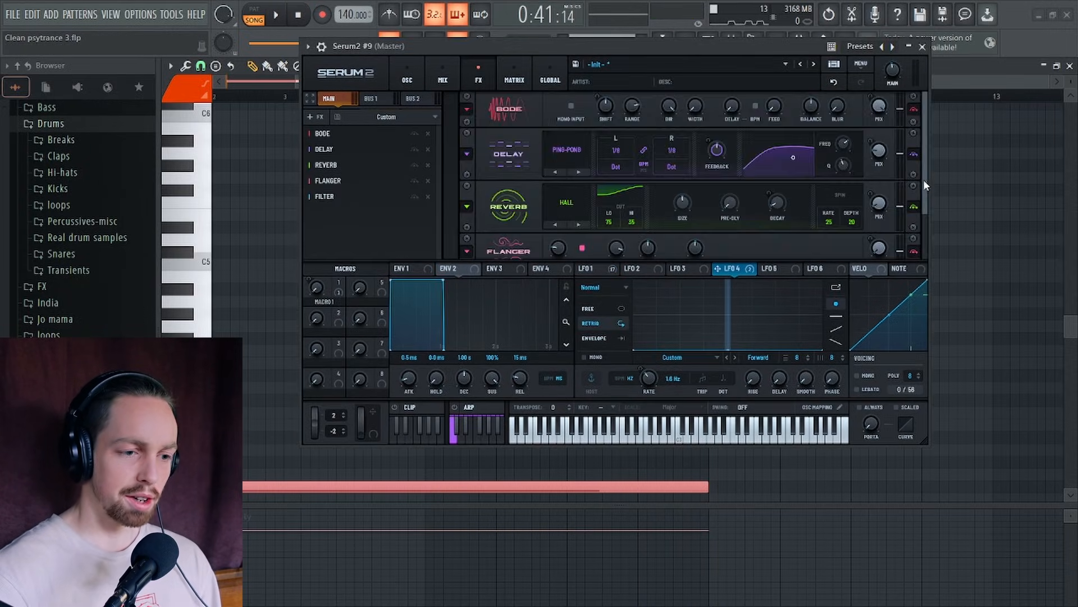
scroll(923, 180, "down", 2)
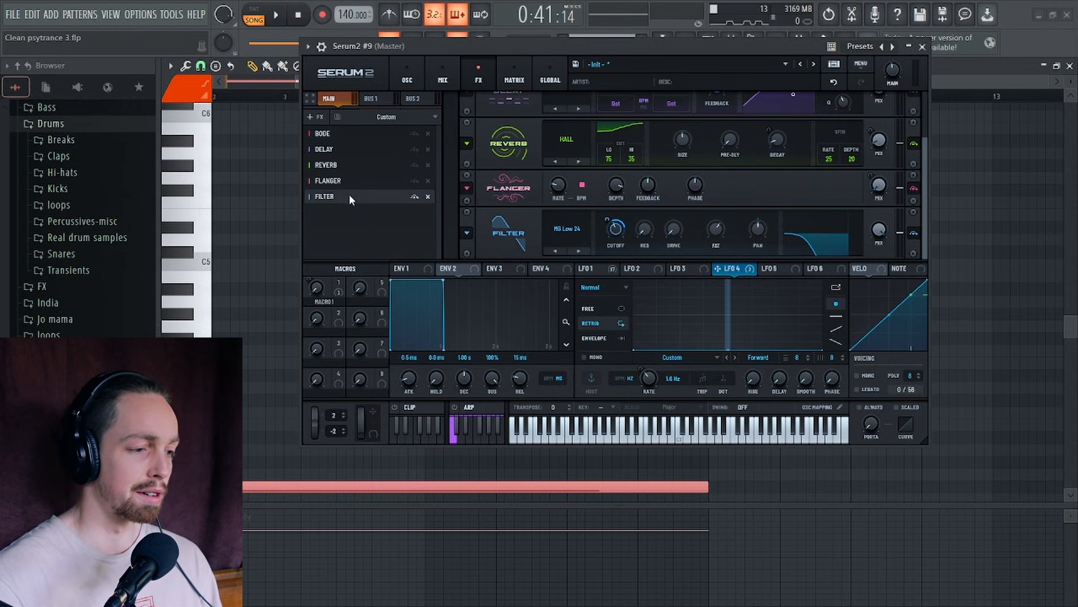
left_click_drag(347, 193, 343, 148)
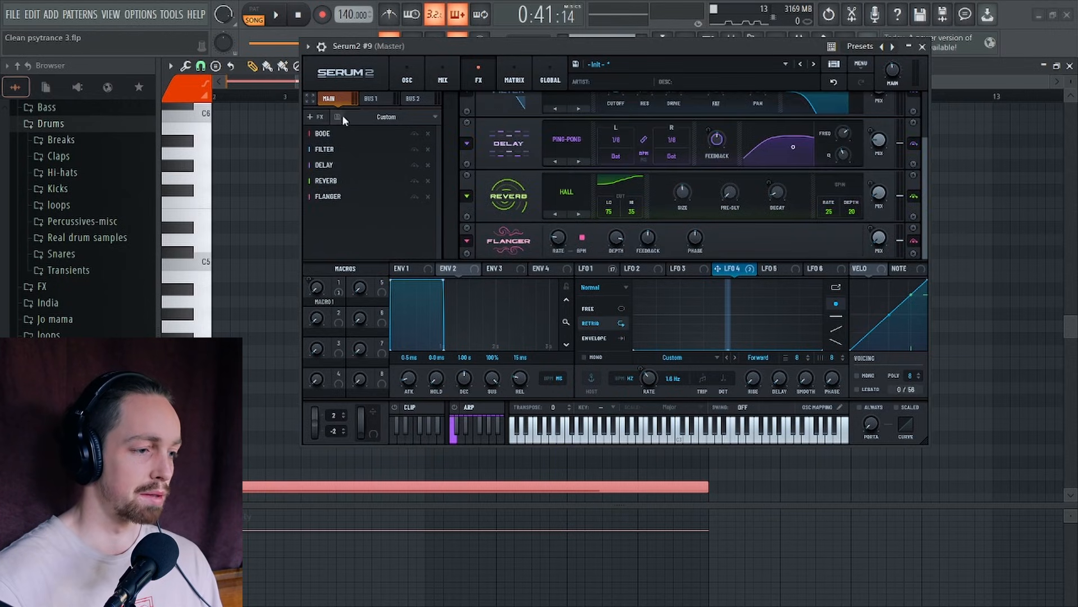
left_click_drag(443, 42, 428, 39)
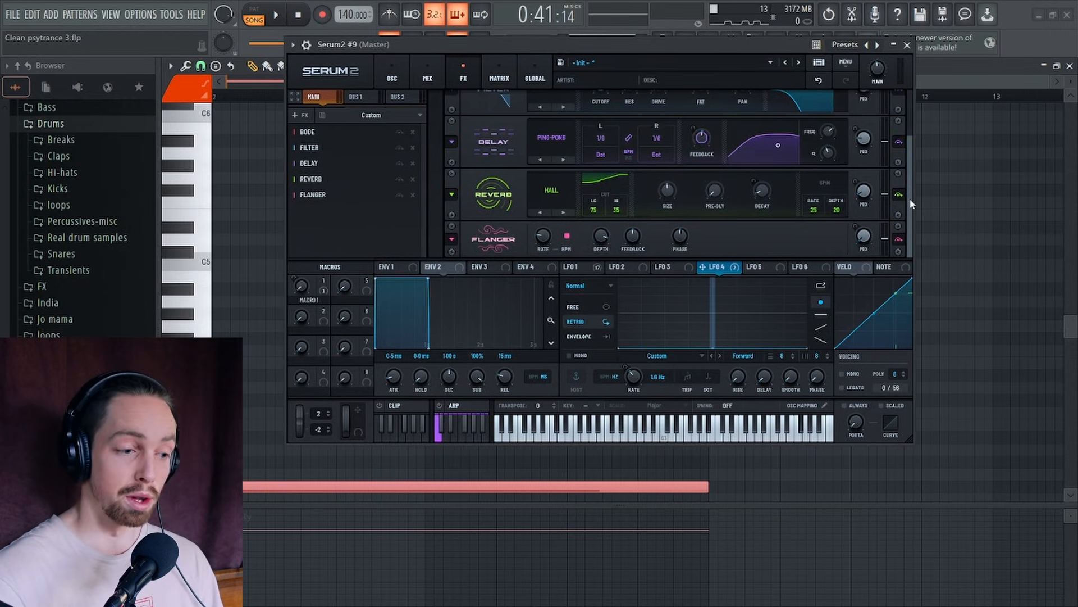
left_click_drag(911, 203, 909, 177)
key("space")
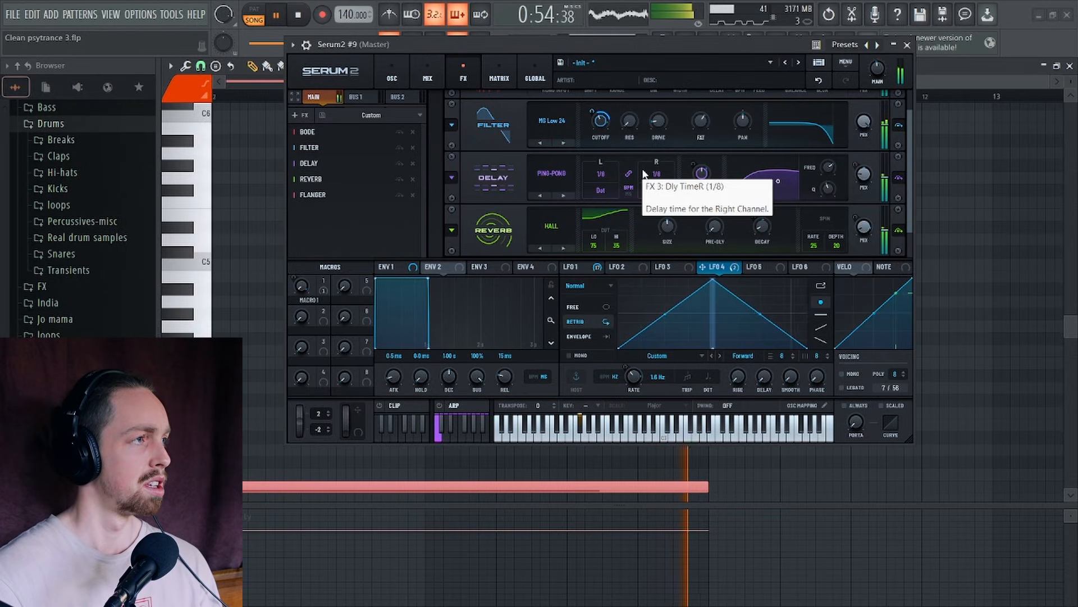
left_click_drag(630, 48, 628, 51)
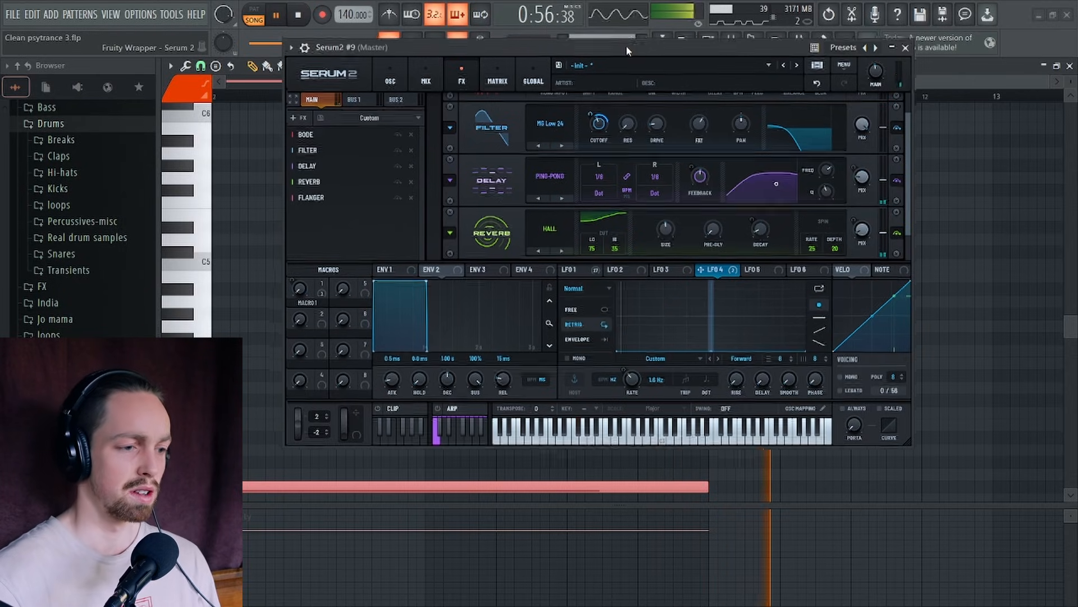
key("space")
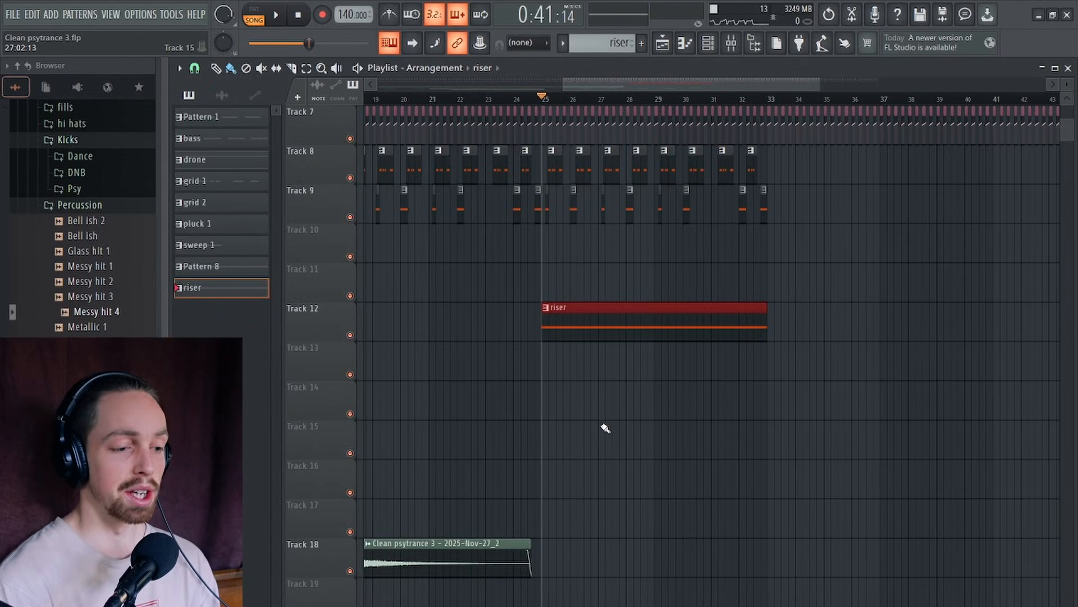